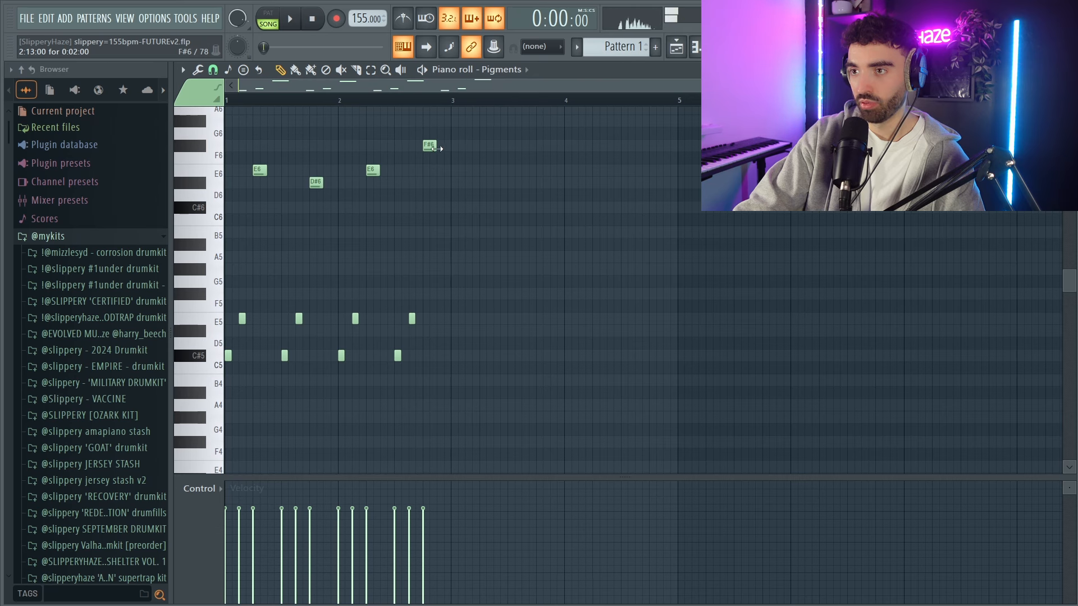
# Duplicate the two-bar melody into bars 3 and 4, change the copy's last two high notes to C#6 and D#6, and play it.
pyautogui.moveTo(571, 409); pyautogui.dragTo(218, 106)
pyautogui.hotkey('ctrl', 'b')
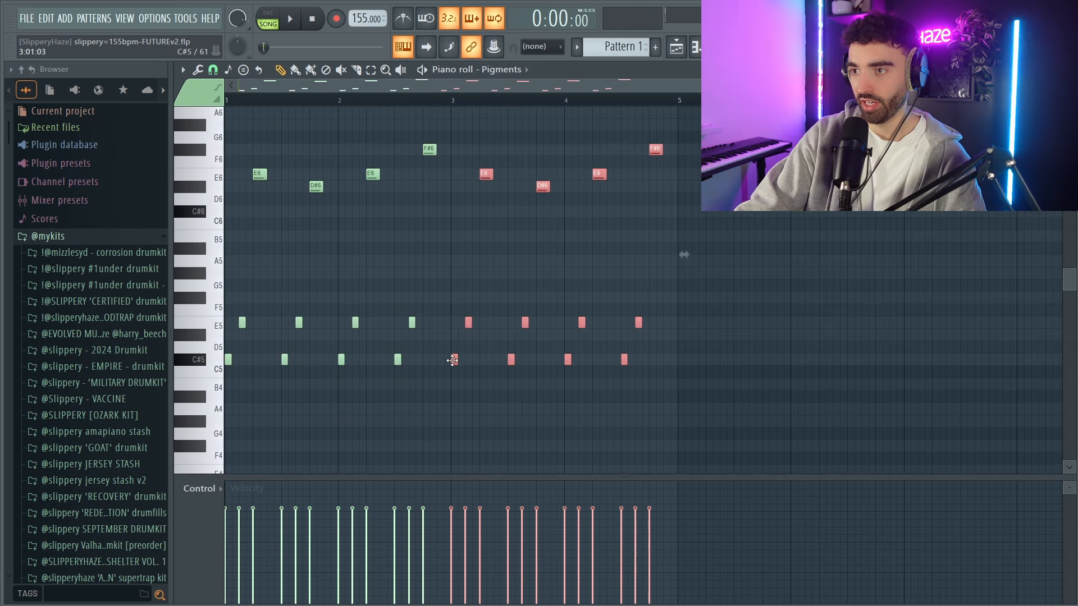
pyautogui.moveTo(439, 361); pyautogui.dragTo(453, 360)
pyautogui.moveTo(418, 133); pyautogui.dragTo(449, 152)
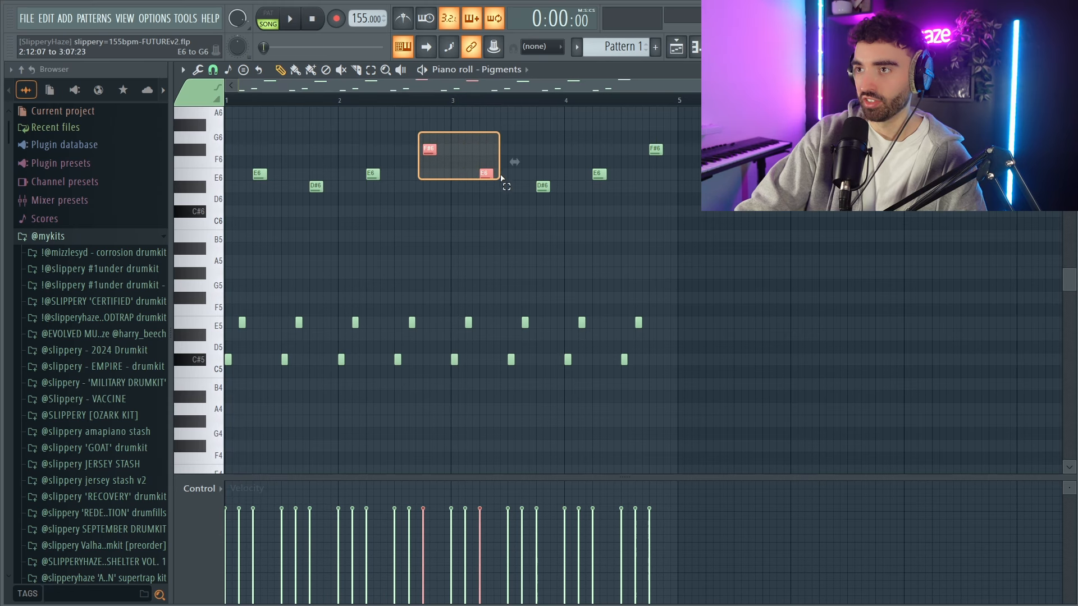
pyautogui.moveTo(535, 190); pyautogui.dragTo(574, 203)
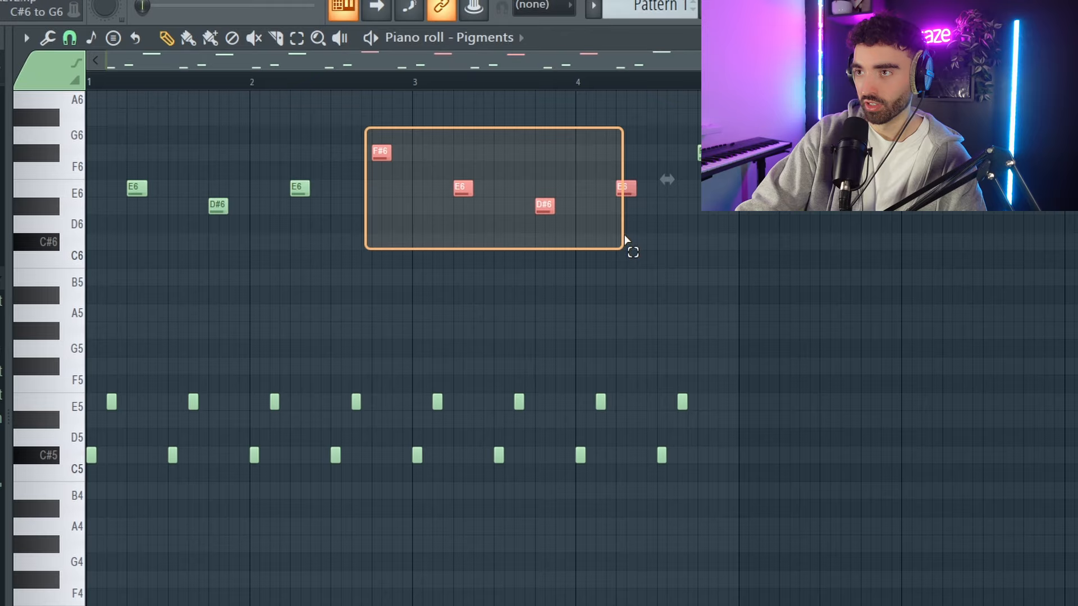
pyautogui.moveTo(625, 240); pyautogui.dragTo(624, 242)
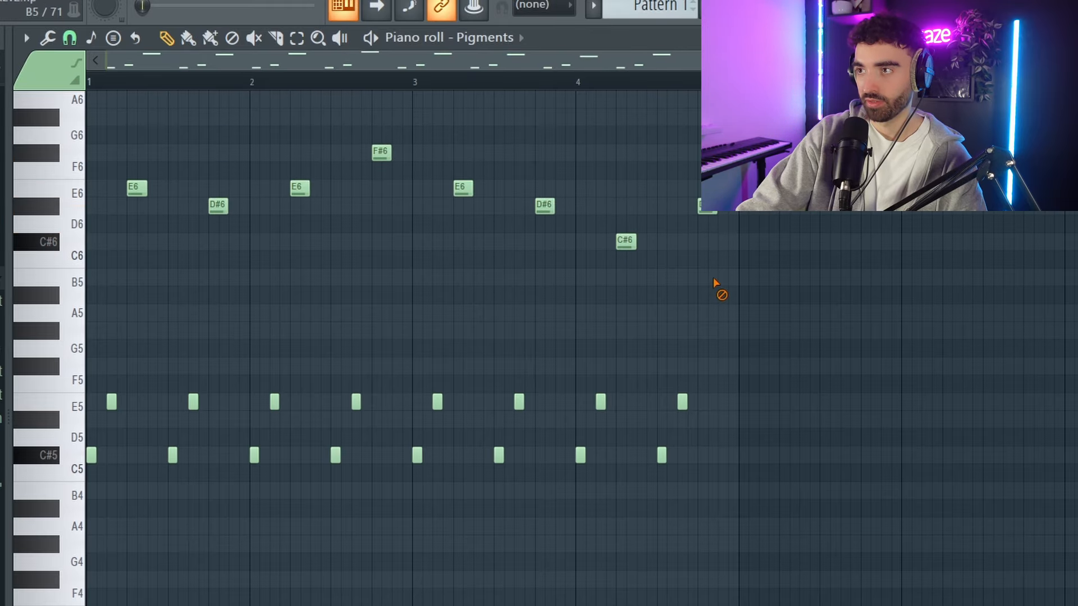
pyautogui.press('space')
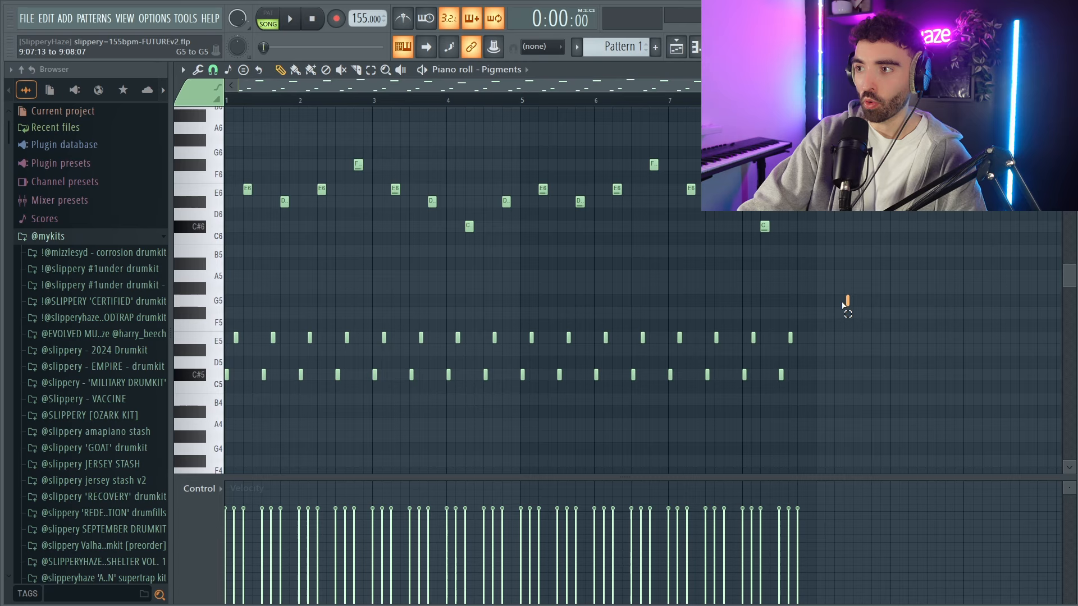
# Duplicate the four-bar melody into bars 5 to 8 and draw eight-bar-long G#5 and A5 notes.
pyautogui.moveTo(847, 306); pyautogui.dragTo(159, 244)
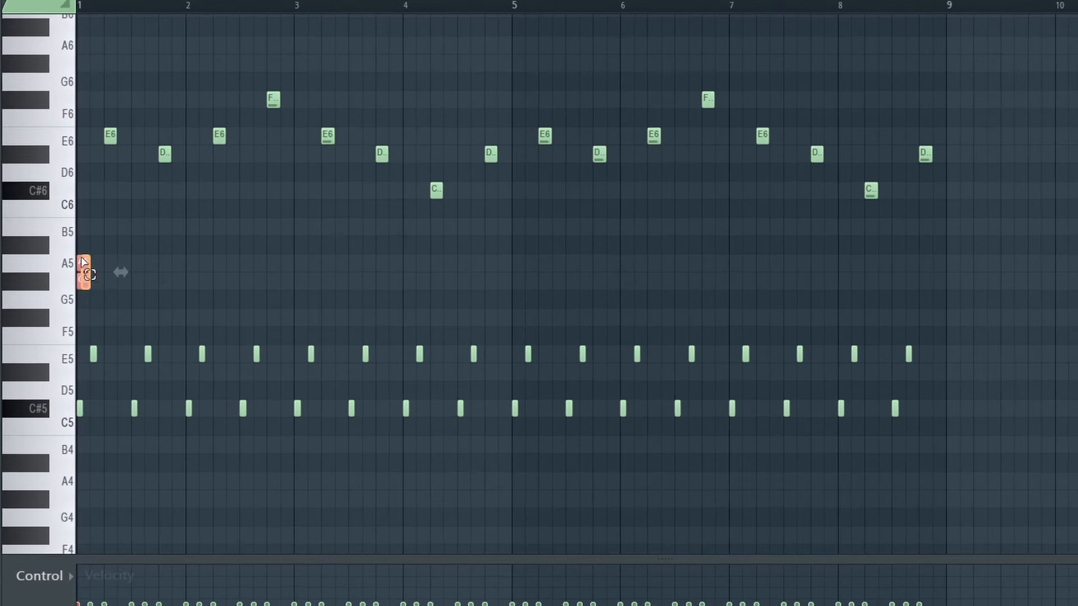
pyautogui.moveTo(255, 279); pyautogui.dragTo(781, 264)
pyautogui.moveTo(943, 248); pyautogui.dragTo(954, 260)
pyautogui.rightClick(996, 230)
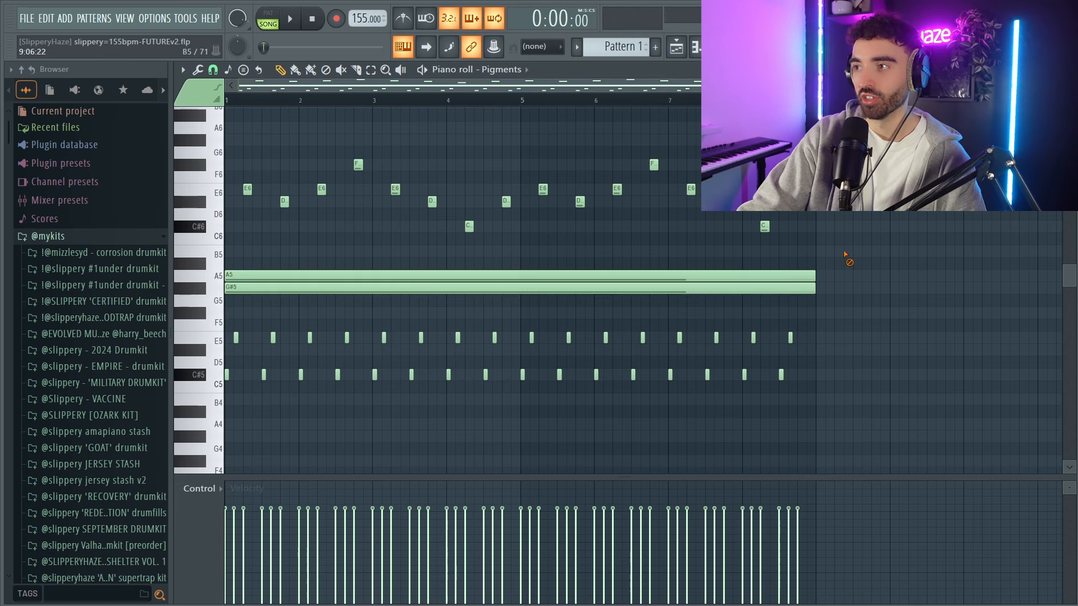
# Shorten the long G#5 and A5 notes to half a bar each, with A5 following G#5 in bar 1, and play them.
pyautogui.keyDown('ctrl'); pyautogui.scroll(1, 226, 296); pyautogui.keyUp('ctrl')
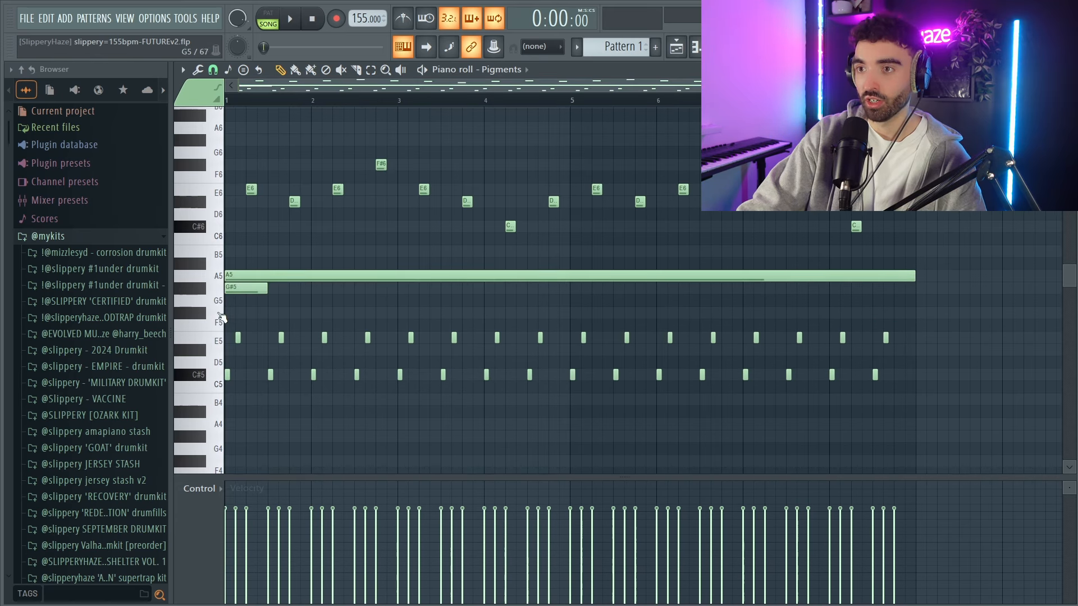
pyautogui.keyDown('ctrl'); pyautogui.scroll(3, 223, 317); pyautogui.keyUp('ctrl')
pyautogui.moveTo(324, 277); pyautogui.dragTo(315, 277)
pyautogui.keyDown('ctrl'); pyautogui.scroll(-5, 380, 291); pyautogui.keyUp('ctrl')
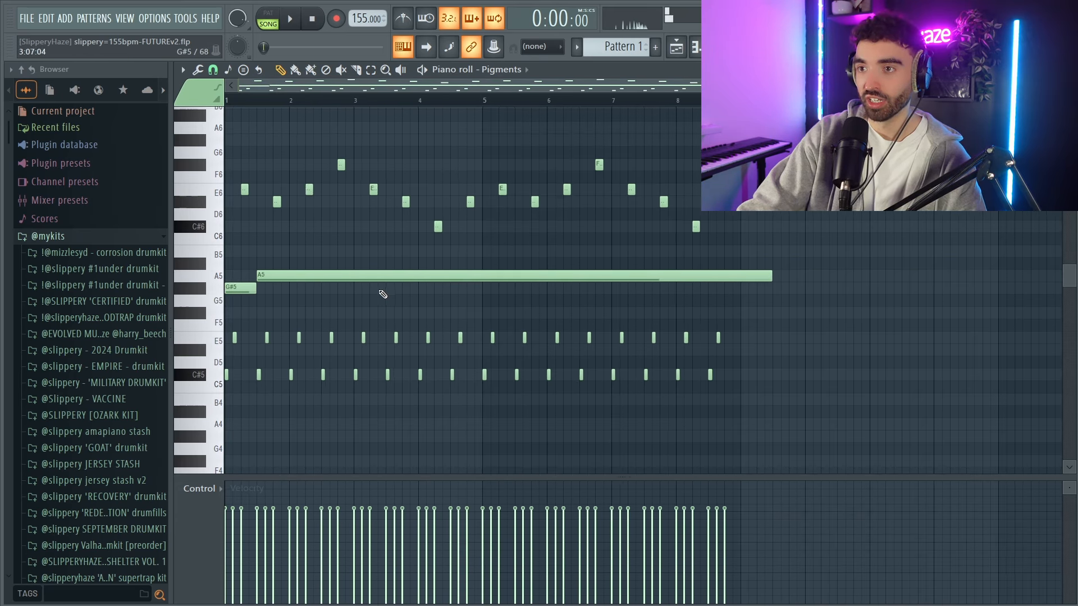
pyautogui.keyDown('ctrl'); pyautogui.moveTo(381, 293); pyautogui.dragTo(792, 279); pyautogui.keyUp('ctrl')
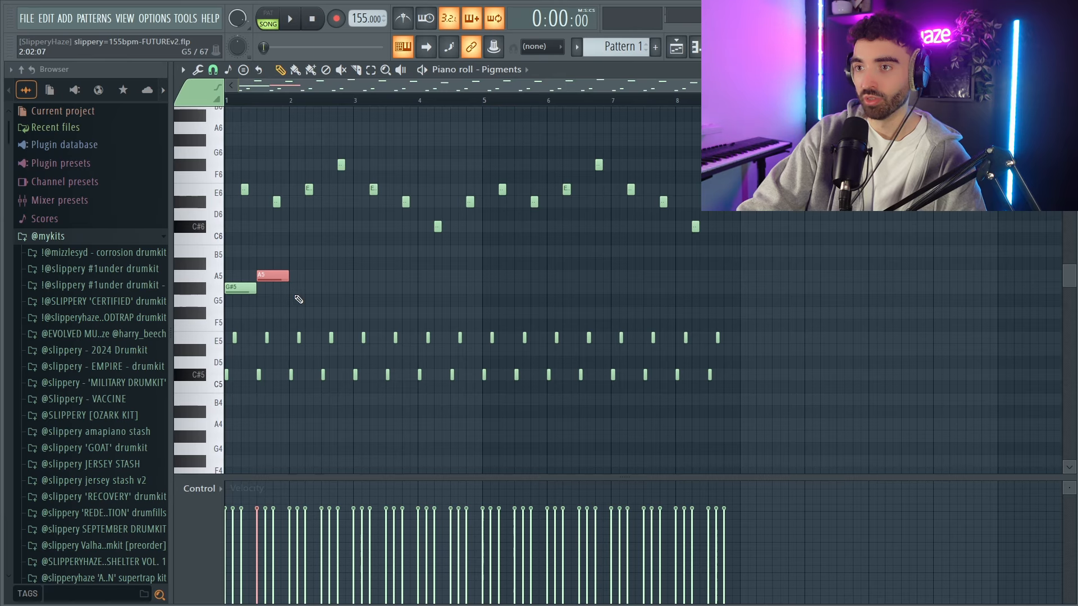
pyautogui.press('space')
# Try placing the half-bar A5 note before the G#5 note in bar 1 and play back the result.
pyautogui.keyDown('ctrl'); pyautogui.scroll(2, 236, 293); pyautogui.keyUp('ctrl')
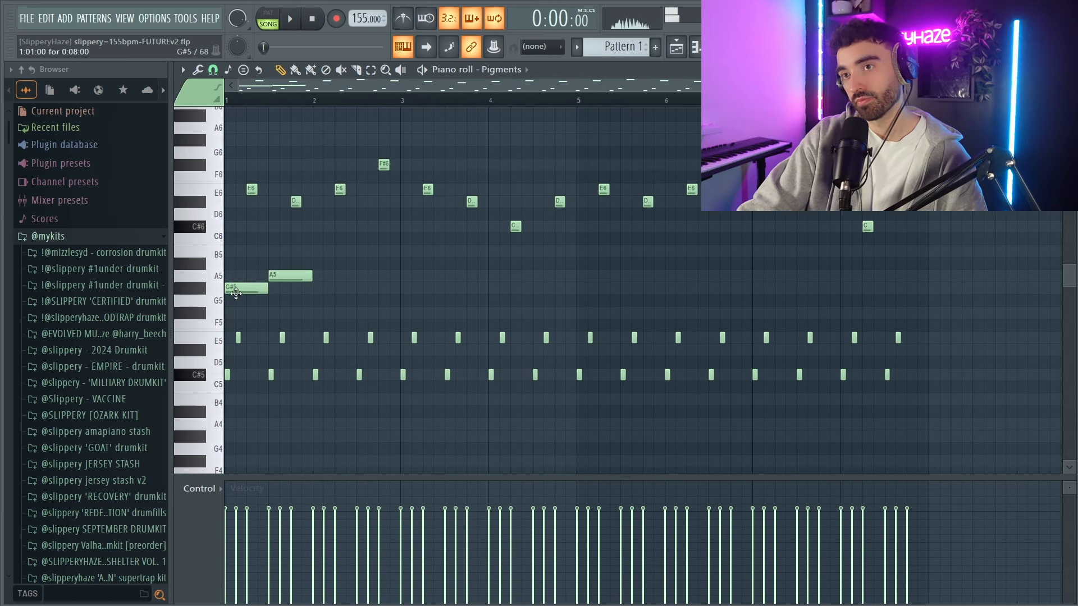
pyautogui.press('space')
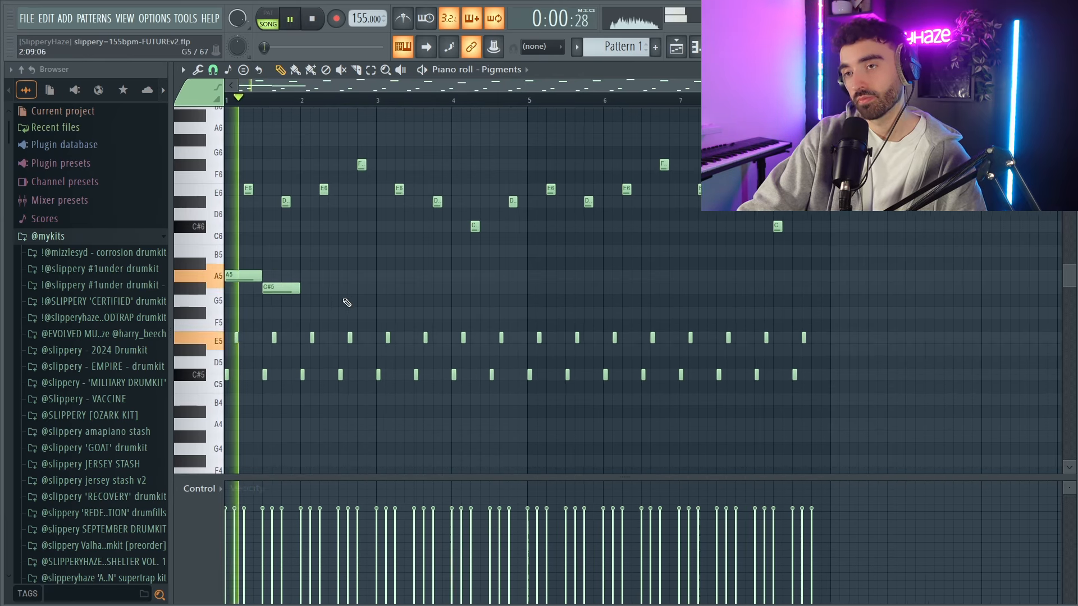
pyautogui.keyDown('ctrl'); pyautogui.scroll(1, 298, 280); pyautogui.keyUp('ctrl')
pyautogui.press('space')
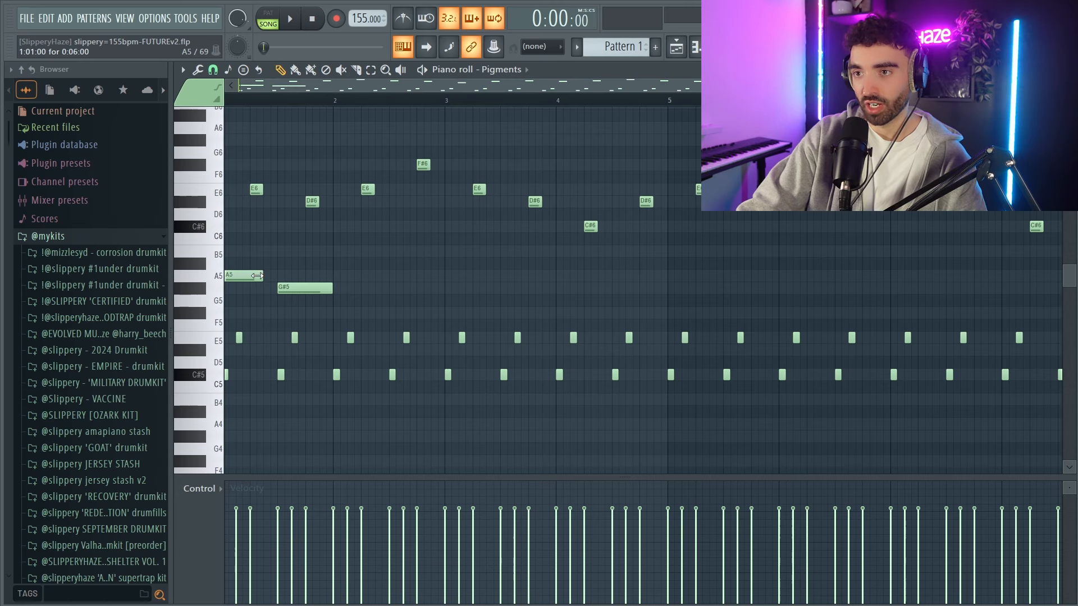
# Put G#5 back before A5, shorten both to a quarter bar, and add a second G#5 and A5 pair to fill bar 1.
pyautogui.keyDown('ctrl'); pyautogui.scroll(3, 245, 278); pyautogui.keyUp('ctrl')
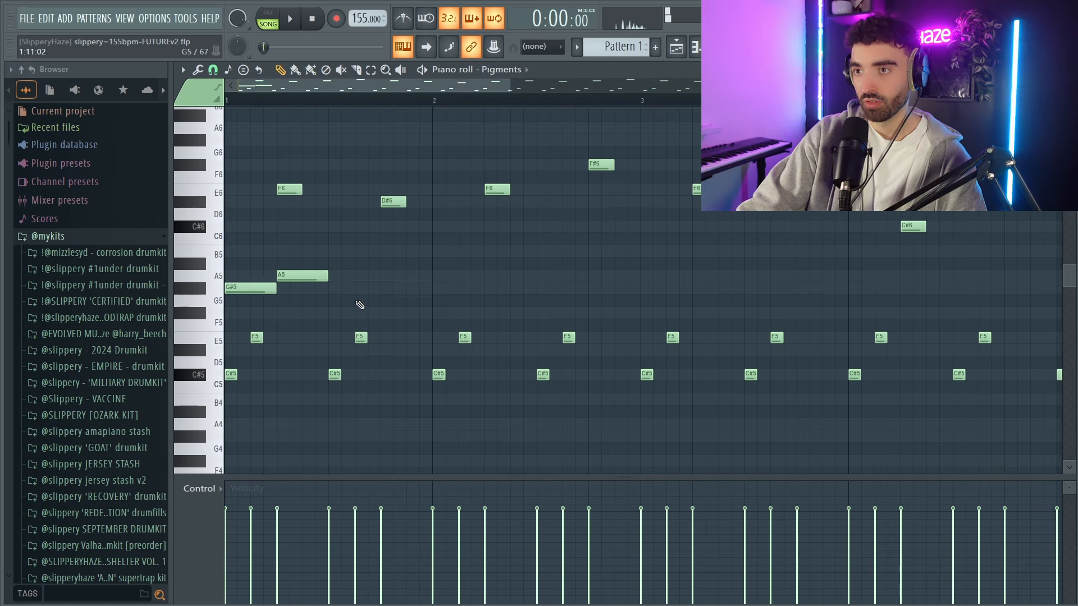
pyautogui.keyDown('ctrl'); pyautogui.scroll(-2, 357, 302); pyautogui.keyUp('ctrl')
pyautogui.click(300, 288)
pyautogui.click(335, 276)
pyautogui.press('space')
# Duplicate bar 1's alternating G#5 and A5 notes repeatedly until they run through bar 8.
pyautogui.keyDown('ctrl'); pyautogui.moveTo(458, 319); pyautogui.dragTo(241, 269); pyautogui.keyUp('ctrl')
pyautogui.keyDown('ctrl'); pyautogui.scroll(-1, 336, 275); pyautogui.keyUp('ctrl')
pyautogui.hotkey('ctrl', 'b')
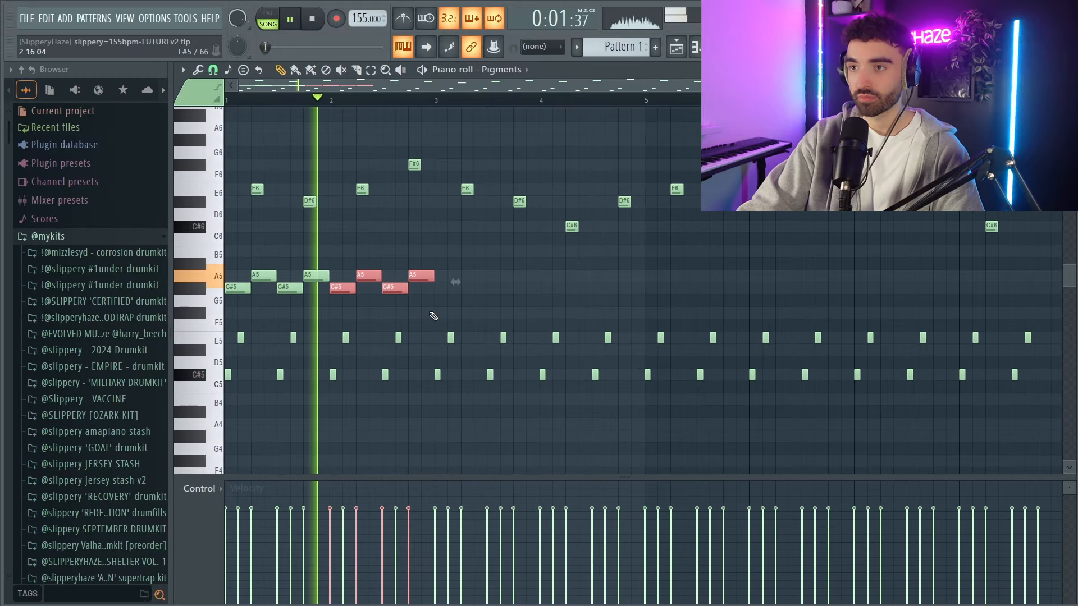
pyautogui.keyDown('ctrl'); pyautogui.moveTo(433, 316); pyautogui.dragTo(154, 252); pyautogui.keyUp('ctrl')
pyautogui.hotkey('ctrl', 'b')
pyautogui.keyDown('ctrl'); pyautogui.scroll(-2, 449, 295); pyautogui.keyUp('ctrl')
pyautogui.keyDown('ctrl'); pyautogui.moveTo(554, 307); pyautogui.dragTo(218, 270); pyautogui.keyUp('ctrl')
pyautogui.hotkey('ctrl', 'b')
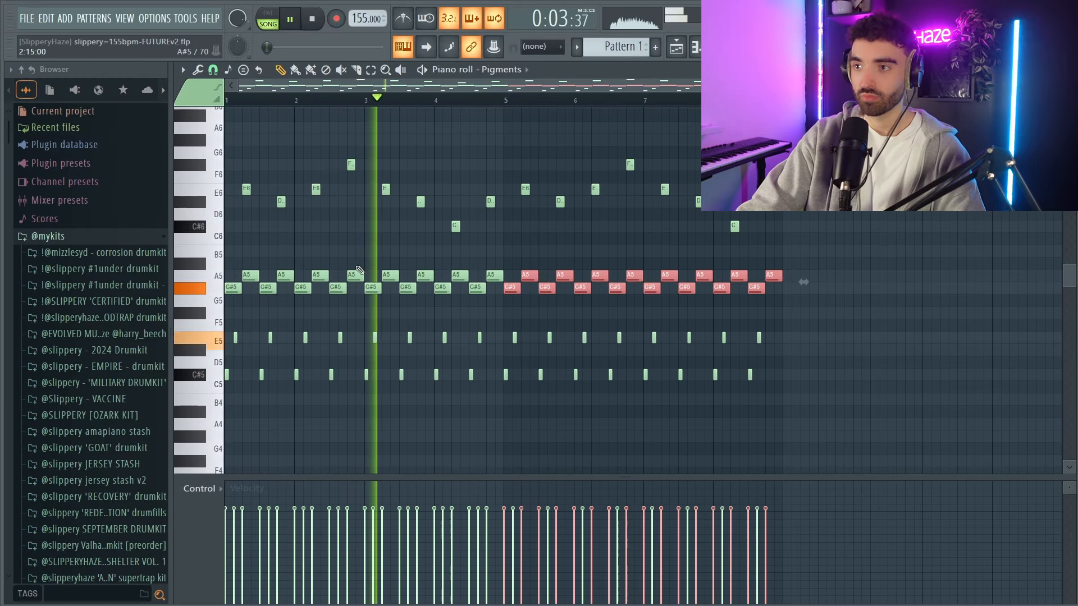
pyautogui.keyDown('ctrl'); pyautogui.click(534, 247); pyautogui.keyUp('ctrl')
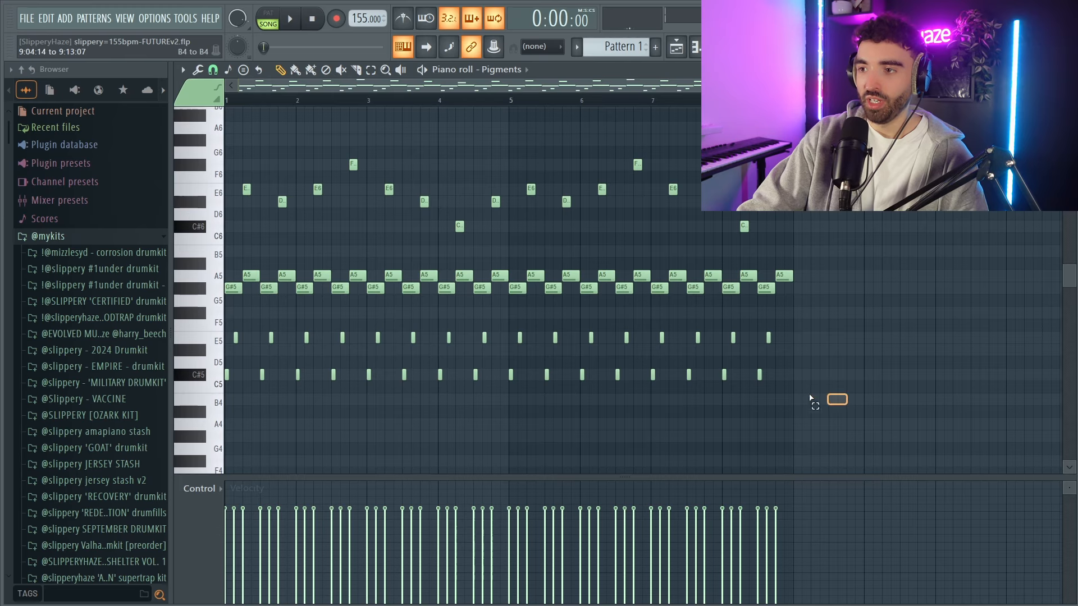
pyautogui.keyDown('ctrl'); pyautogui.moveTo(834, 399); pyautogui.dragTo(296, 331); pyautogui.keyUp('ctrl')
pyautogui.keyDown('ctrl'); pyautogui.click(835, 303); pyautogui.keyUp('ctrl')
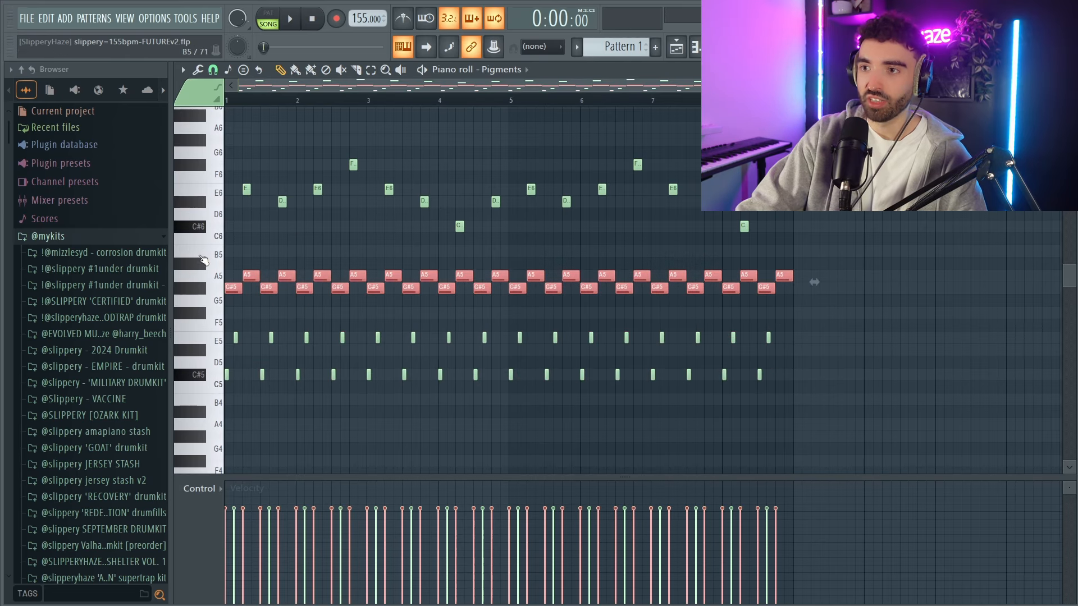
pyautogui.keyDown('ctrl'); pyautogui.moveTo(837, 243); pyautogui.dragTo(784, 253); pyautogui.keyUp('ctrl')
# Draw a rhythm of four short C#7 notes in bar 1 and repeat it in bars 2 to 4 on B6, A6 and G#6.
pyautogui.scroll(3, 260, 173)
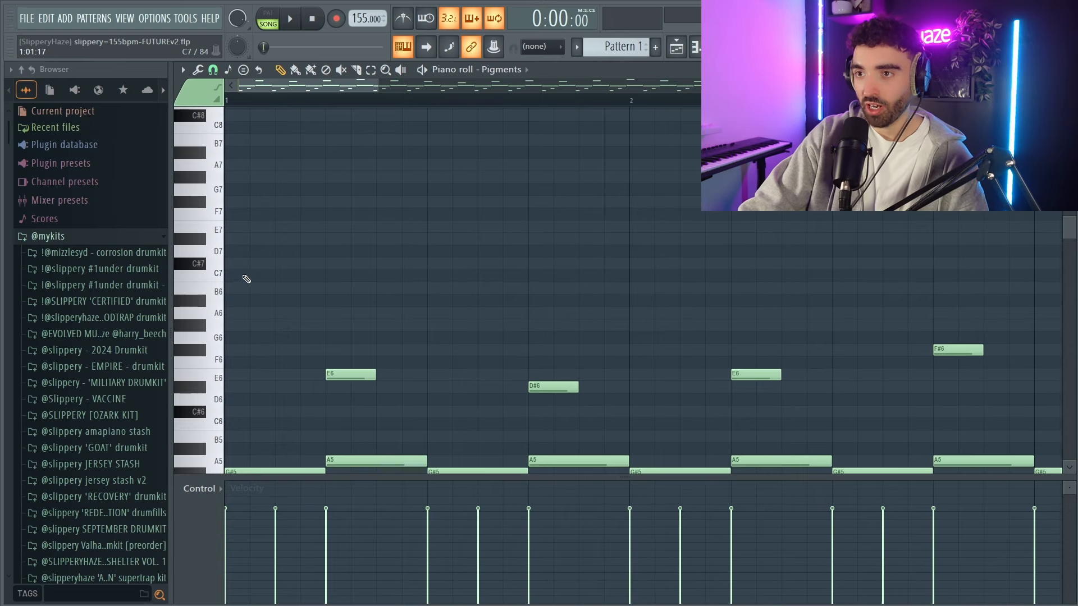
pyautogui.scroll(-2, 250, 274)
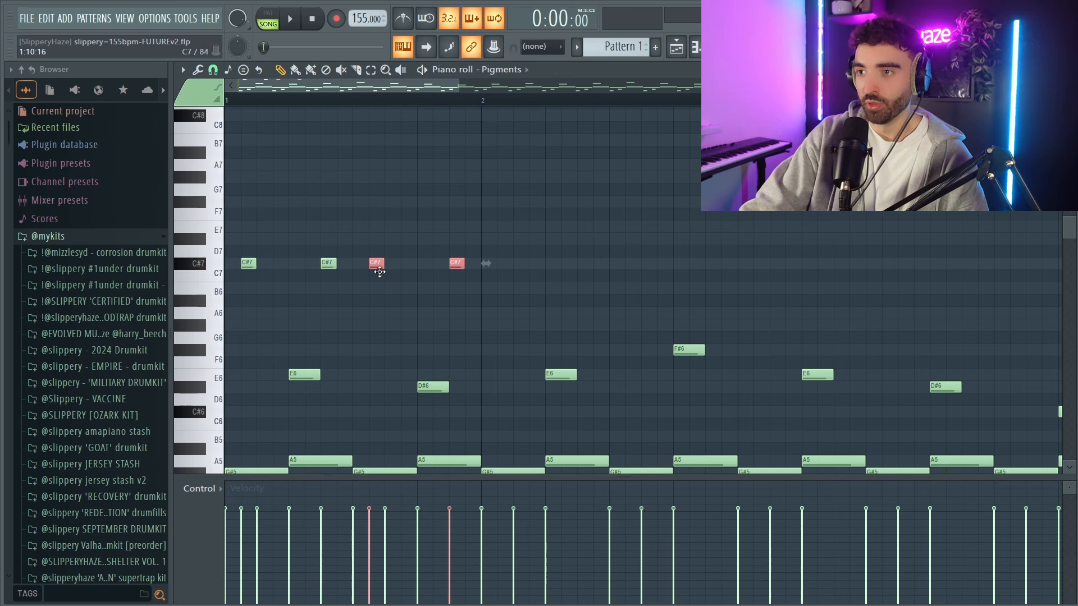
pyautogui.press('space')
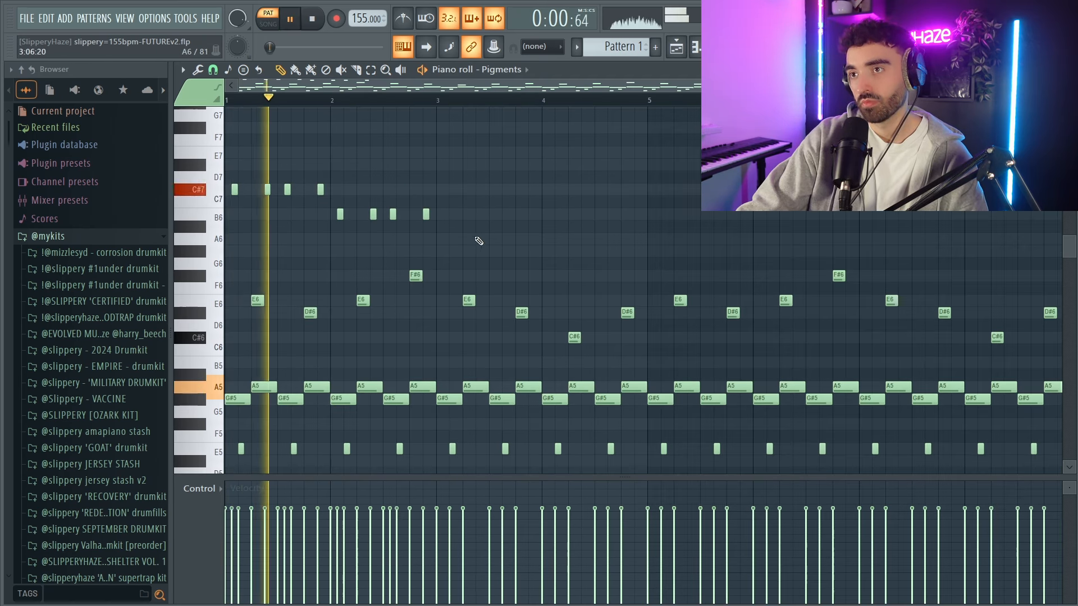
pyautogui.moveTo(478, 236)
pyautogui.keyDown('ctrl'); pyautogui.mouseDown()
pyautogui.moveTo(332, 207)
pyautogui.moveTo(462, 229)
pyautogui.moveTo(445, 242)
pyautogui.mouseUp(); pyautogui.keyUp('ctrl')
pyautogui.moveTo(614, 257)
pyautogui.keyDown('ctrl'); pyautogui.mouseDown()
pyautogui.moveTo(428, 237)
pyautogui.moveTo(551, 252)
pyautogui.mouseUp(); pyautogui.keyUp('ctrl')
pyautogui.press('space')
pyautogui.scroll(-2, 611, 282)
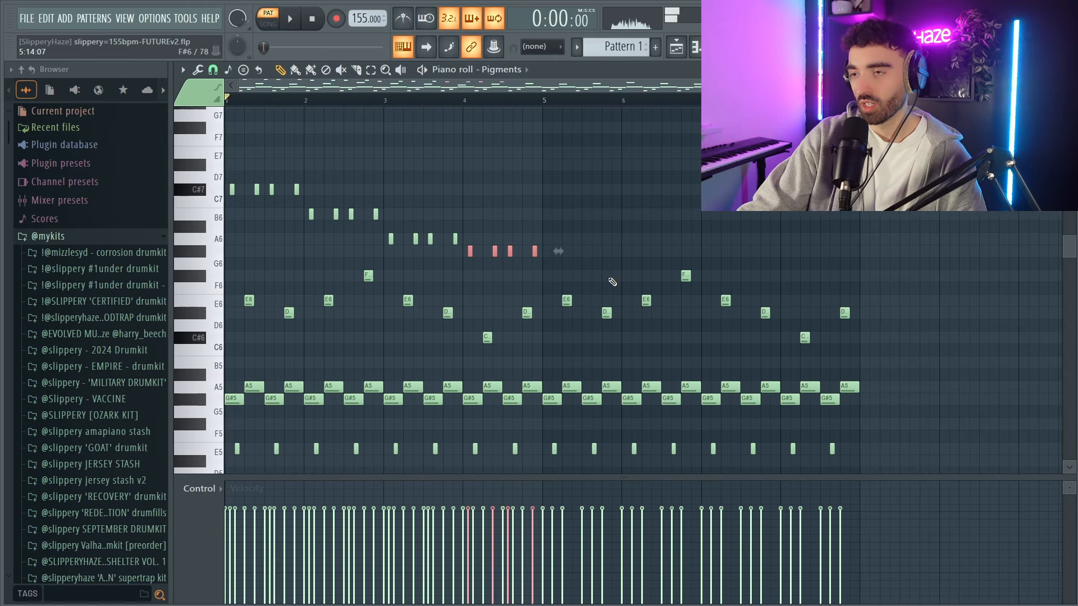
pyautogui.keyDown('ctrl'); pyautogui.click(612, 281); pyautogui.keyUp('ctrl')
# Delete all notes in bars 5 to 8, duplicate the four-bar pattern into them, and play it back.
pyautogui.scroll(-3, 596, 272)
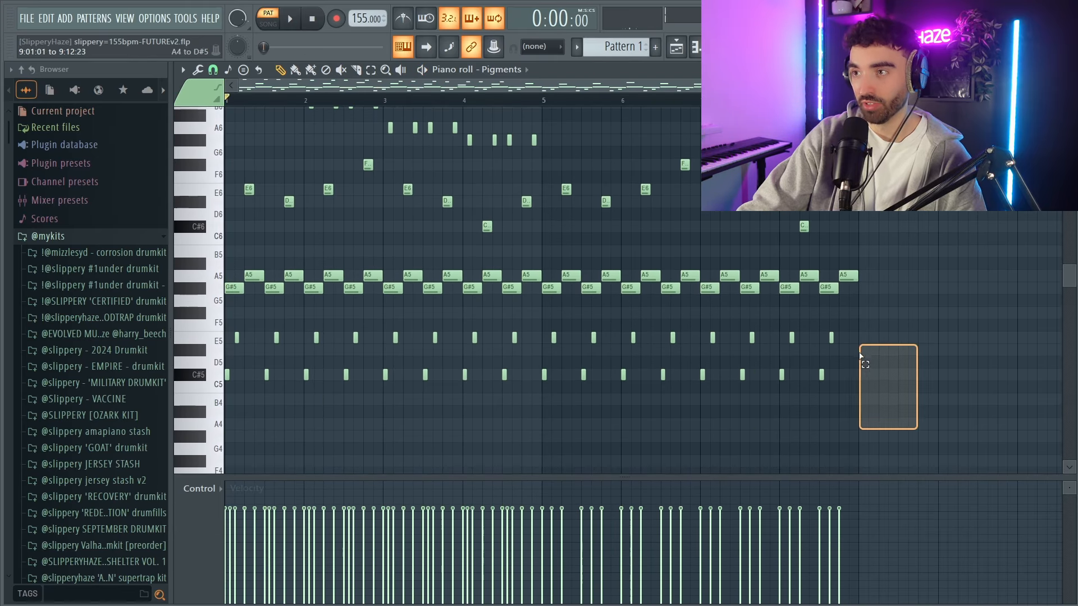
pyautogui.keyDown('ctrl'); pyautogui.moveTo(859, 356); pyautogui.dragTo(541, 155); pyautogui.keyUp('ctrl')
pyautogui.press('Delete')
pyautogui.press('space')
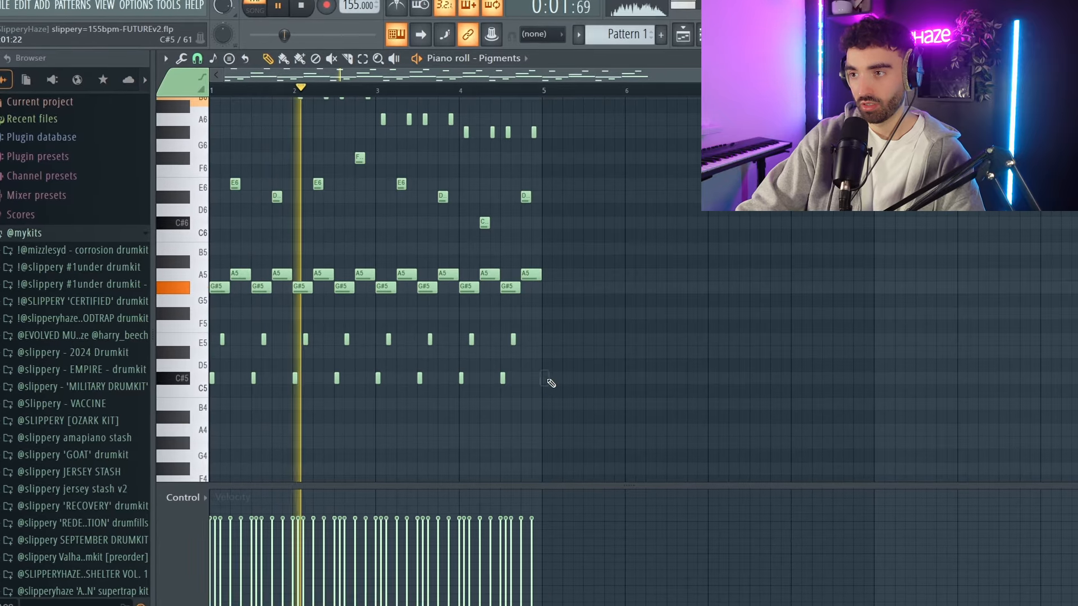
pyautogui.hotkey('ctrl', 'b')
pyautogui.scroll(3, 393, 254)
pyautogui.keyDown('ctrl'); pyautogui.click(412, 271); pyautogui.keyUp('ctrl')
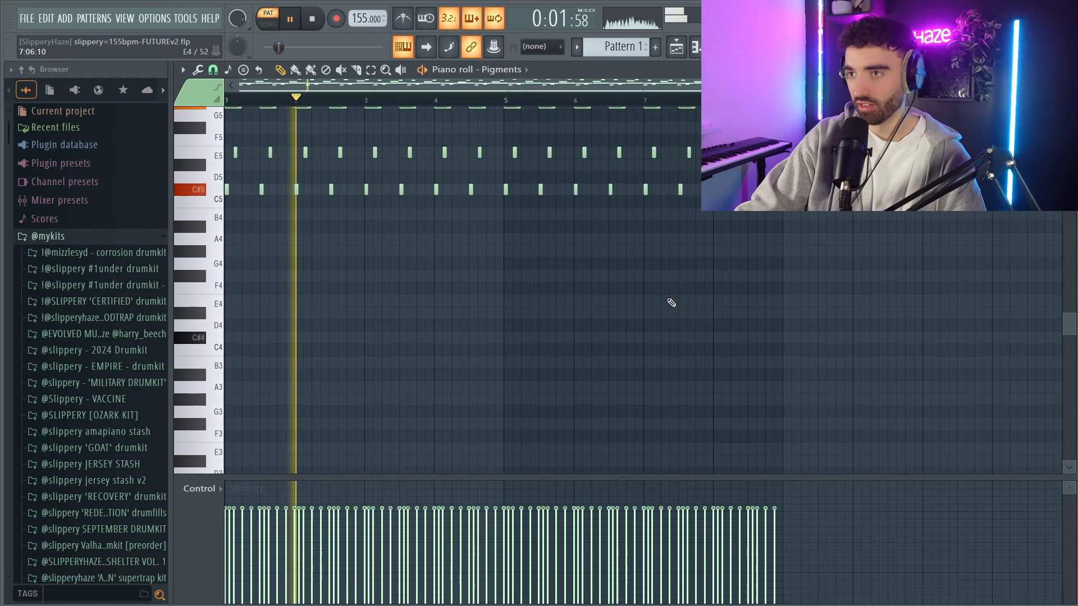
# Audition the Pigments #2 Marmelade and Pigments #3 Mean Contrabass layers and examine their notes in the piano roll.
pyautogui.scroll(5, 663, 337)
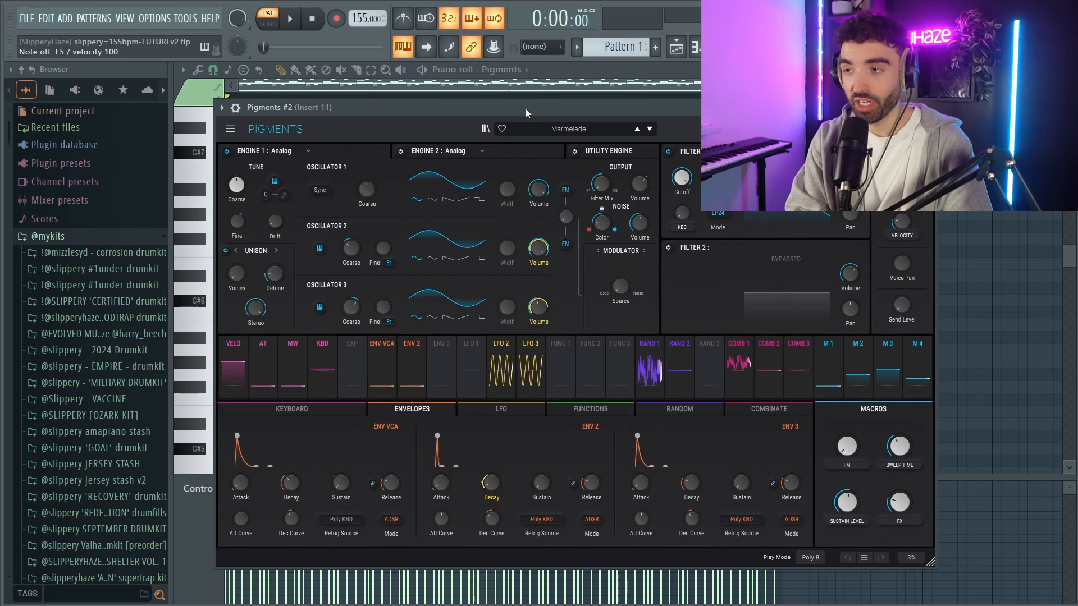
pyautogui.press('q')
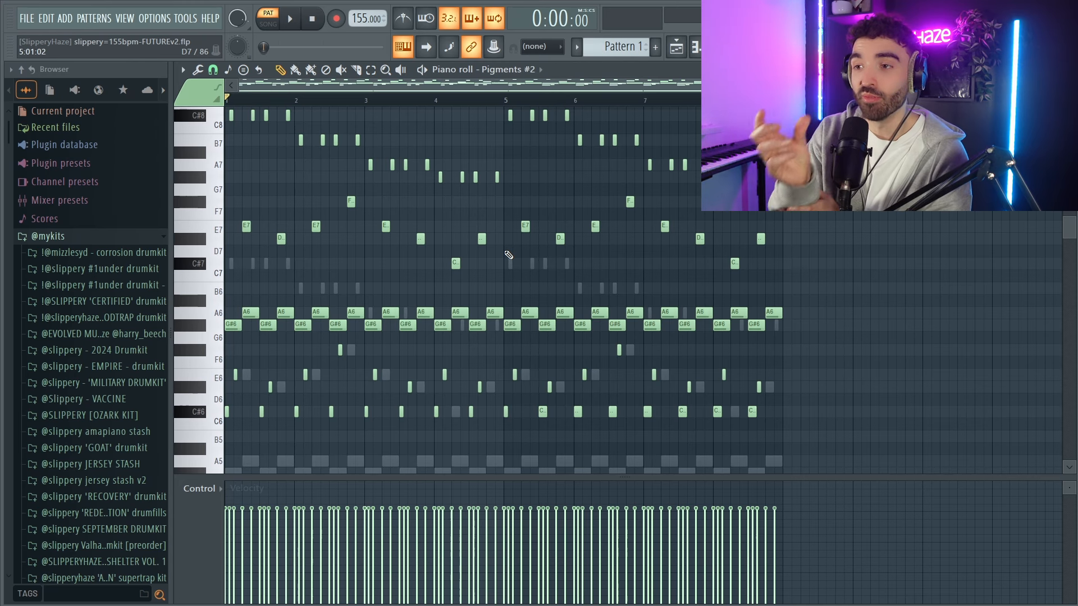
pyautogui.scroll(1, 505, 261)
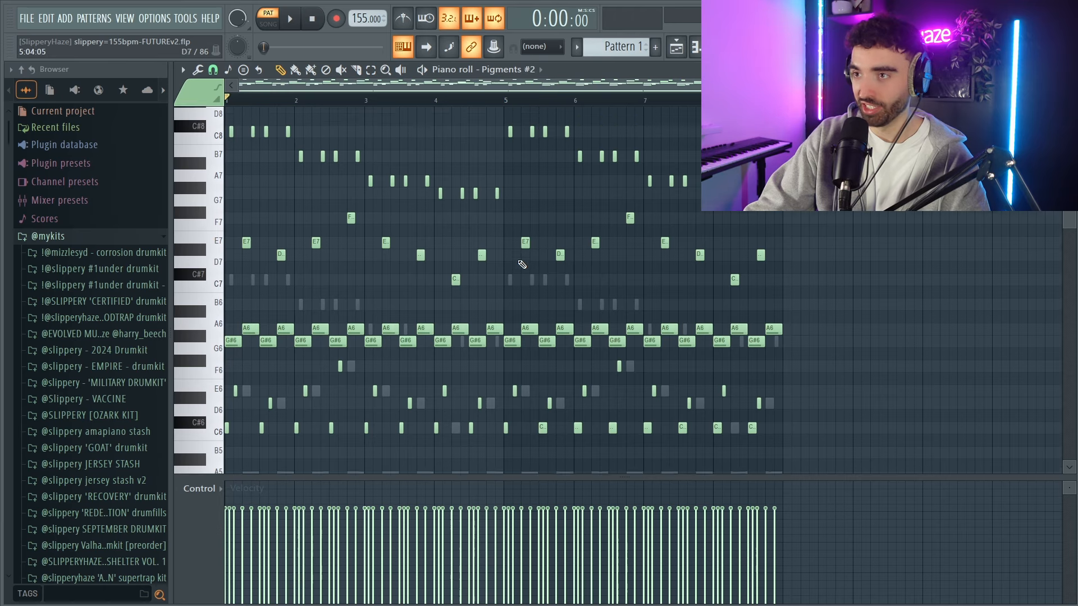
pyautogui.scroll(3, 455, 257)
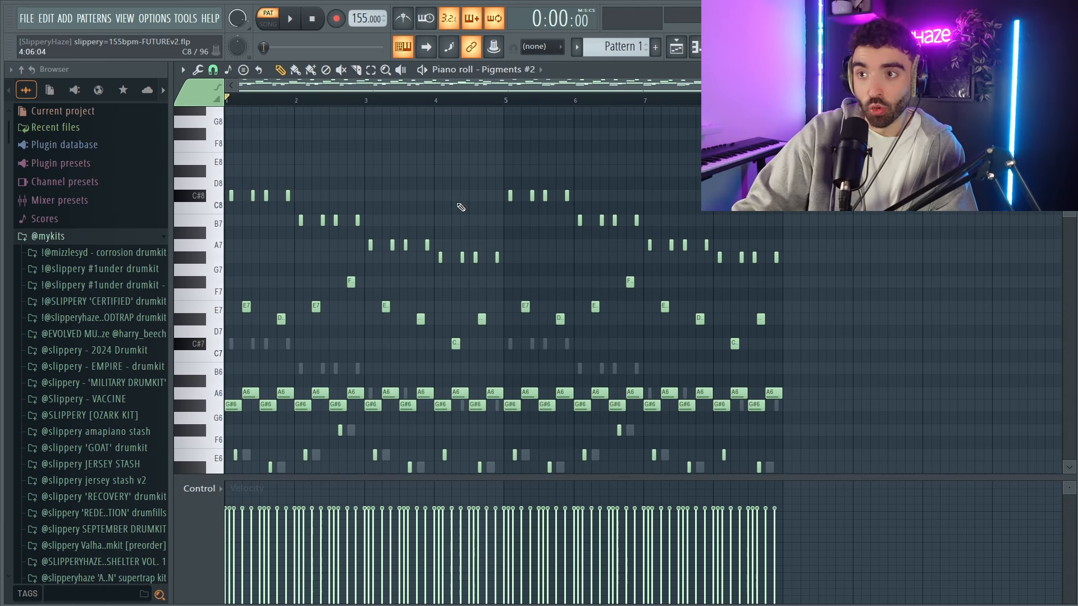
pyautogui.scroll(-2, 437, 186)
pyautogui.press('space')
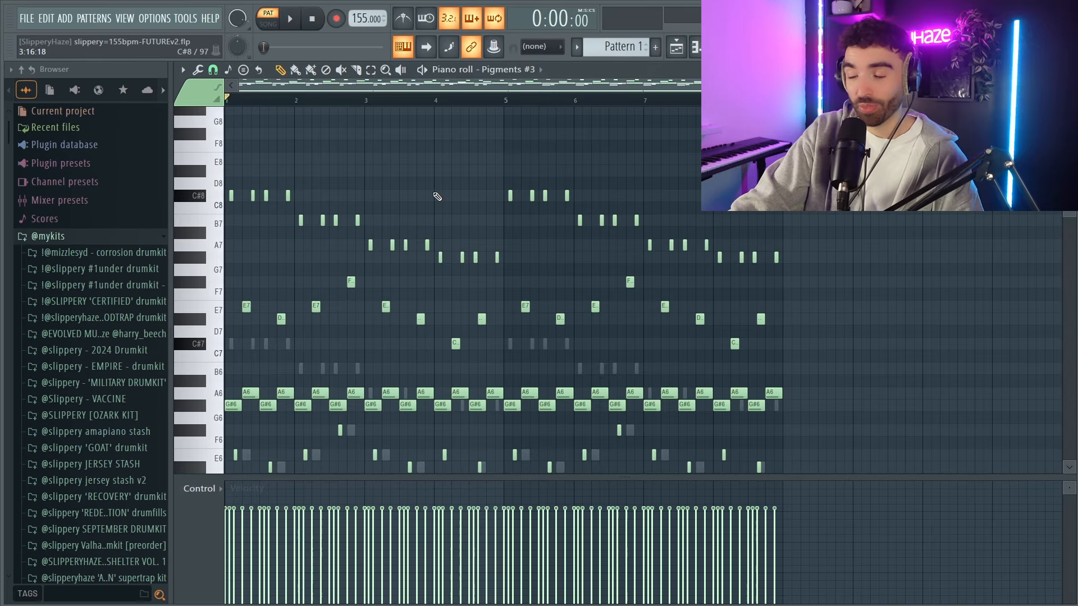
pyautogui.scroll(-3, 438, 197)
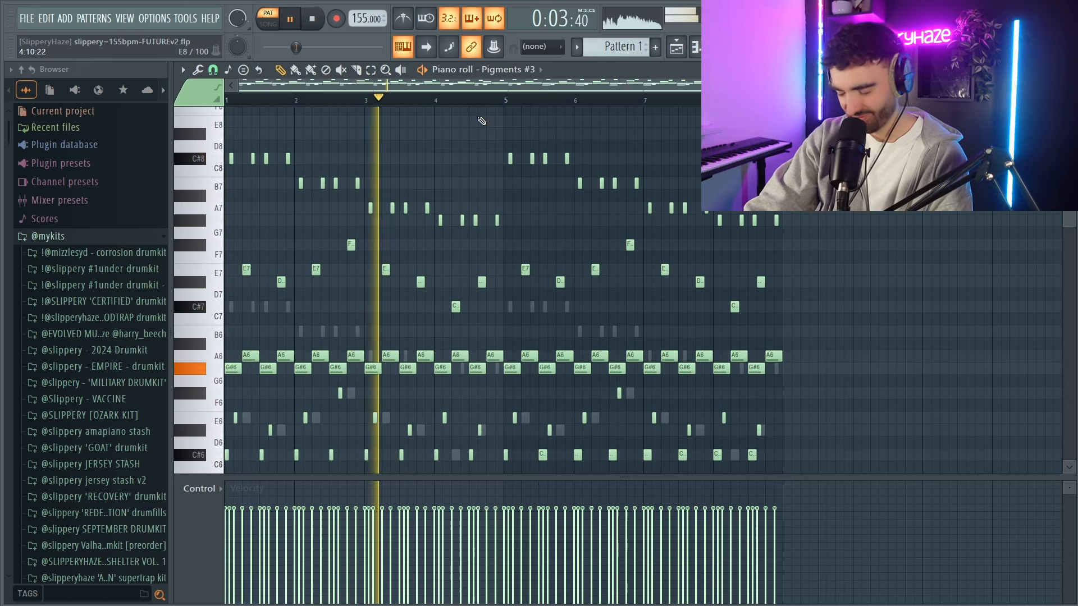
# Draw a two-step G#6 note followed by a two-step A6 note at the start of bar 1 in Pigments #4.
pyautogui.scroll(-2, 472, 159)
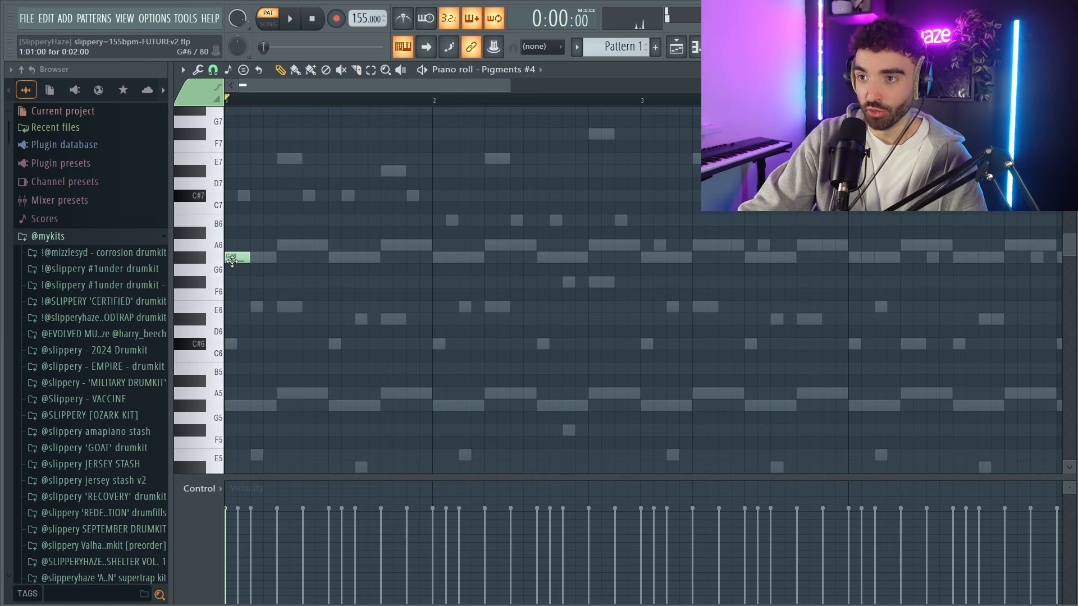
pyautogui.scroll(2, 232, 260)
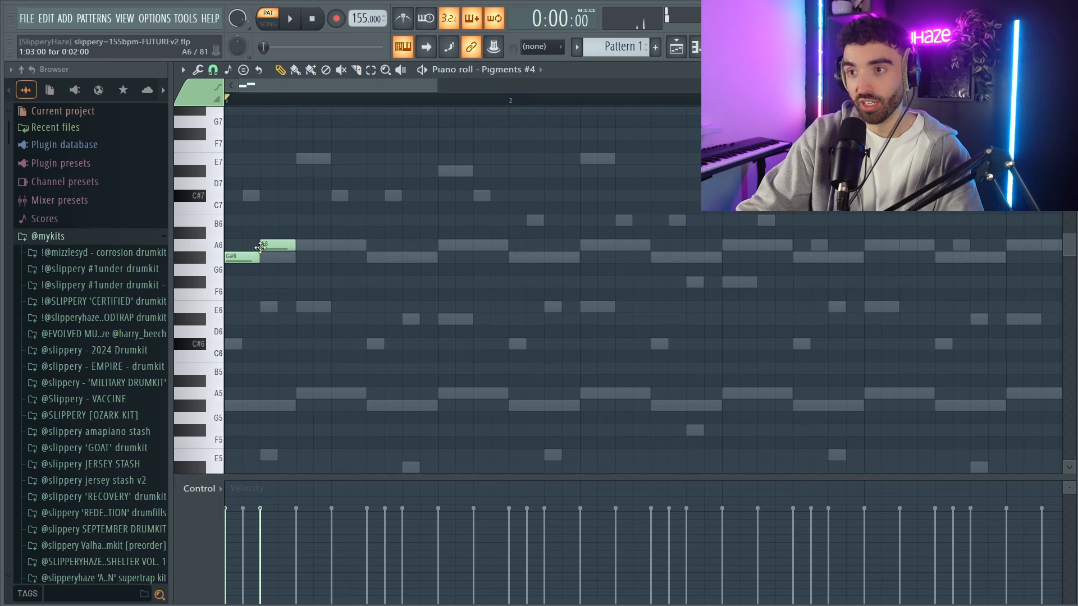
pyautogui.scroll(-1, 289, 259)
# Duplicate the short G#6 and A6 pair repeatedly to extend the alternating line across the pattern.
pyautogui.moveTo(335, 275); pyautogui.dragTo(205, 233)
pyautogui.scroll(-3, 262, 225)
pyautogui.moveTo(319, 286); pyautogui.dragTo(157, 220)
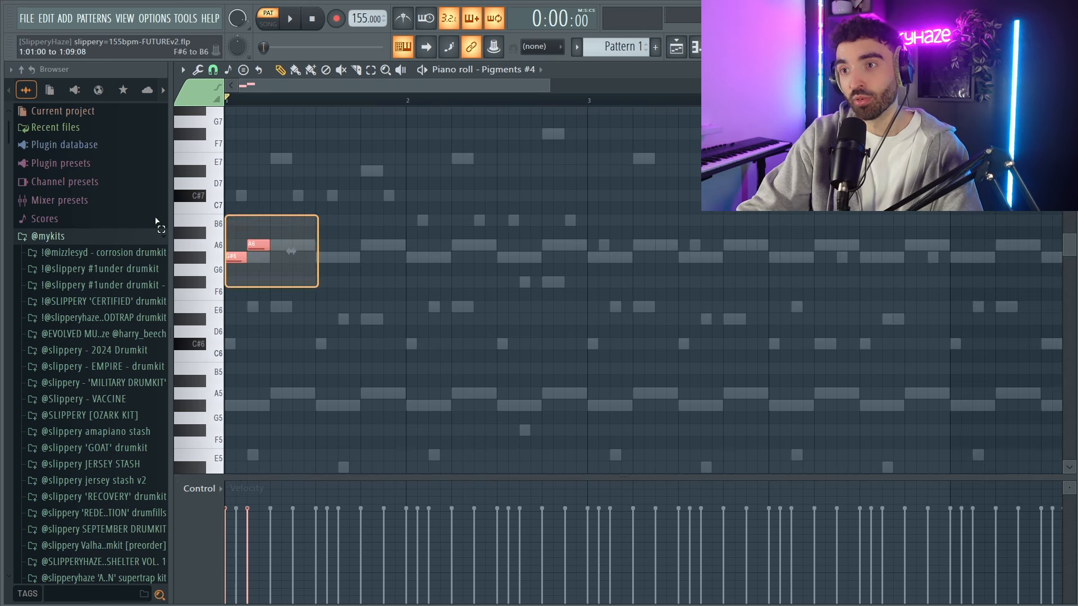
pyautogui.hotkey('ctrl', 'b')
pyautogui.scroll(-2, 286, 233)
pyautogui.hotkey('ctrl', 'b')
pyautogui.hotkey('ctrl', 'b')
pyautogui.scroll(-3, 376, 180)
pyautogui.scroll(-1, 449, 236)
pyautogui.moveTo(539, 297); pyautogui.dragTo(82, 189)
pyautogui.hotkey('ctrl', 'b')
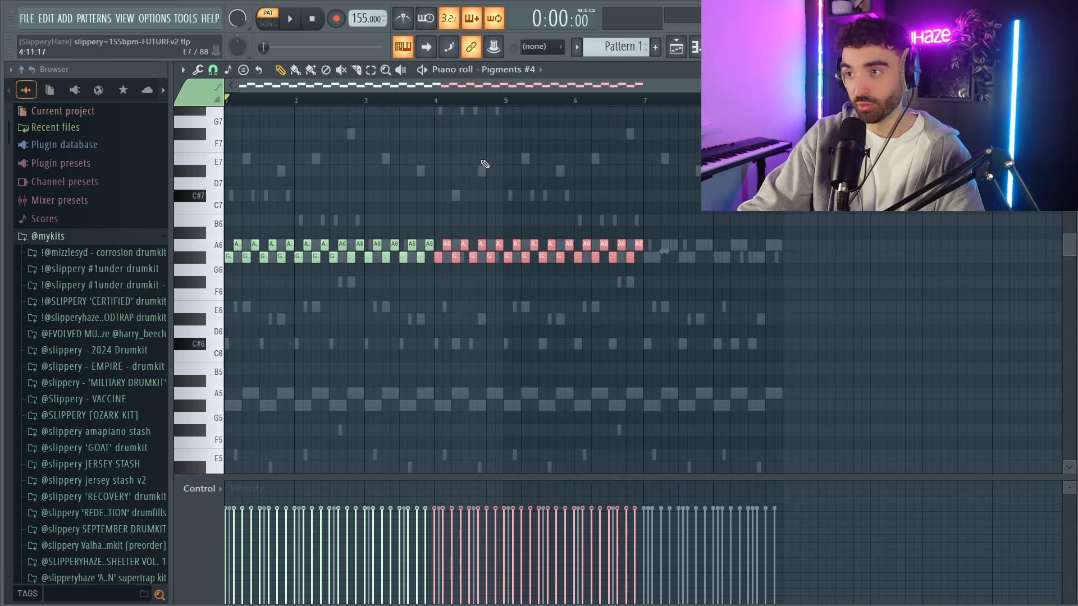
pyautogui.hotkey('ctrl', 'b')
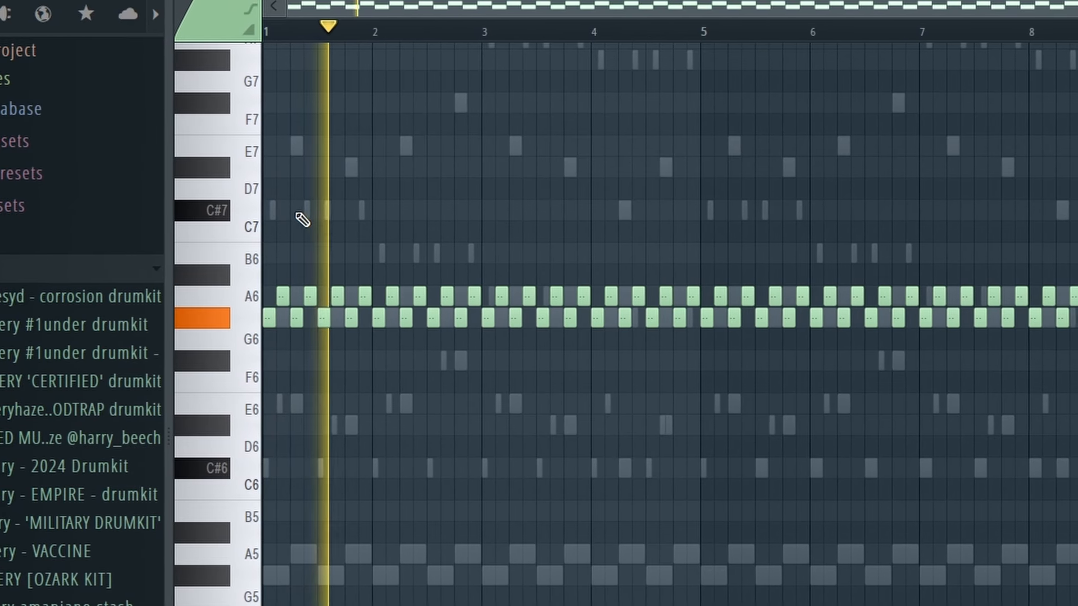
# Repeat a bar-long C#5 note across eight bars in Pigments #5 and layer repeated bar-long G#5 notes above it during playback.
pyautogui.scroll(2, 233, 207)
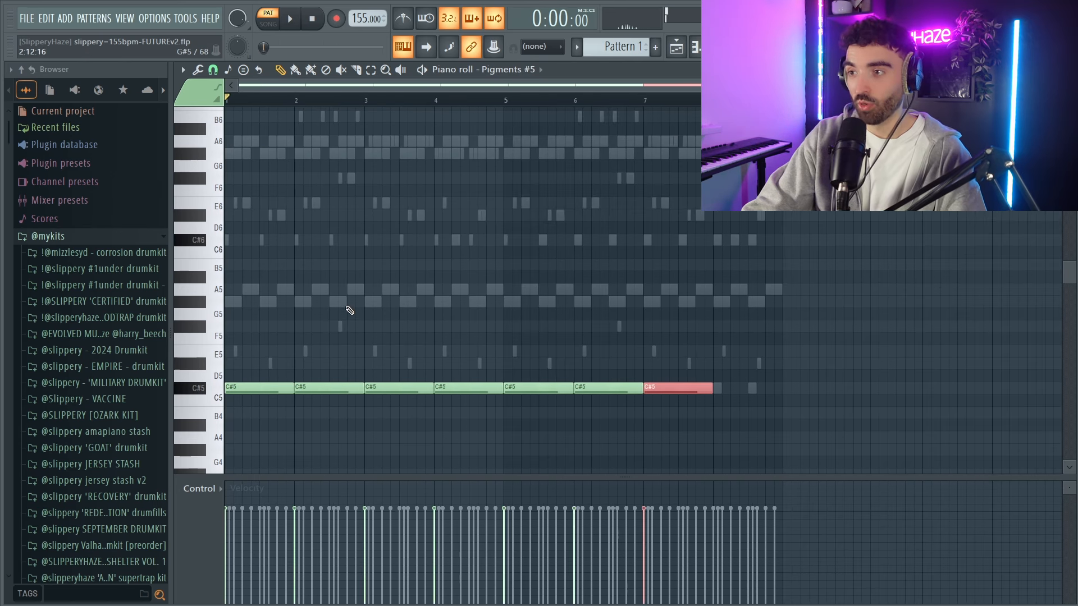
pyautogui.press('space')
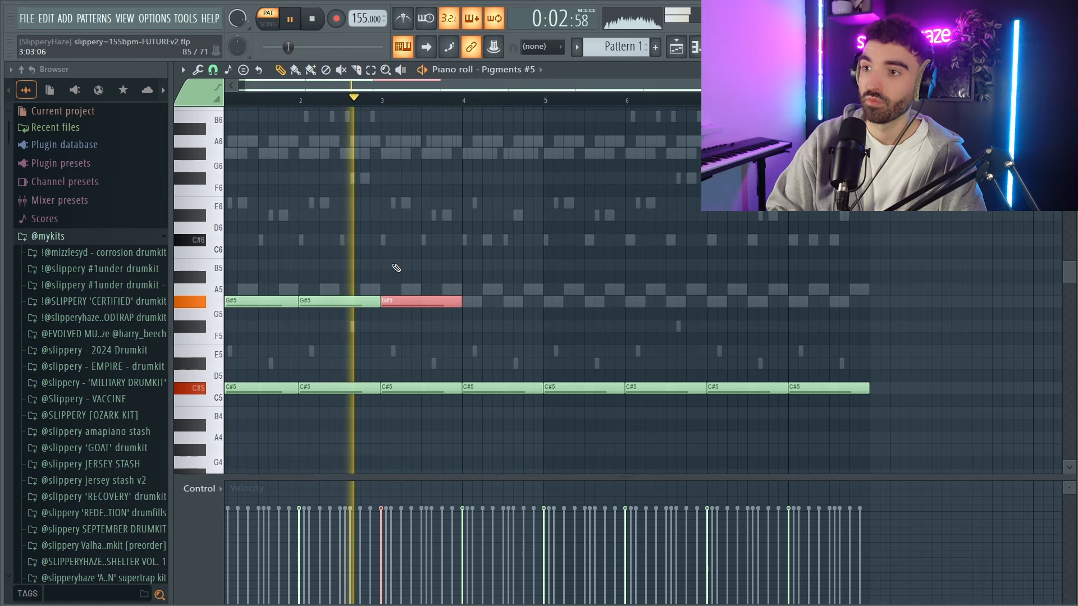
pyautogui.hotkey('shift', 'Up')
pyautogui.hotkey('ctrl', 'b')
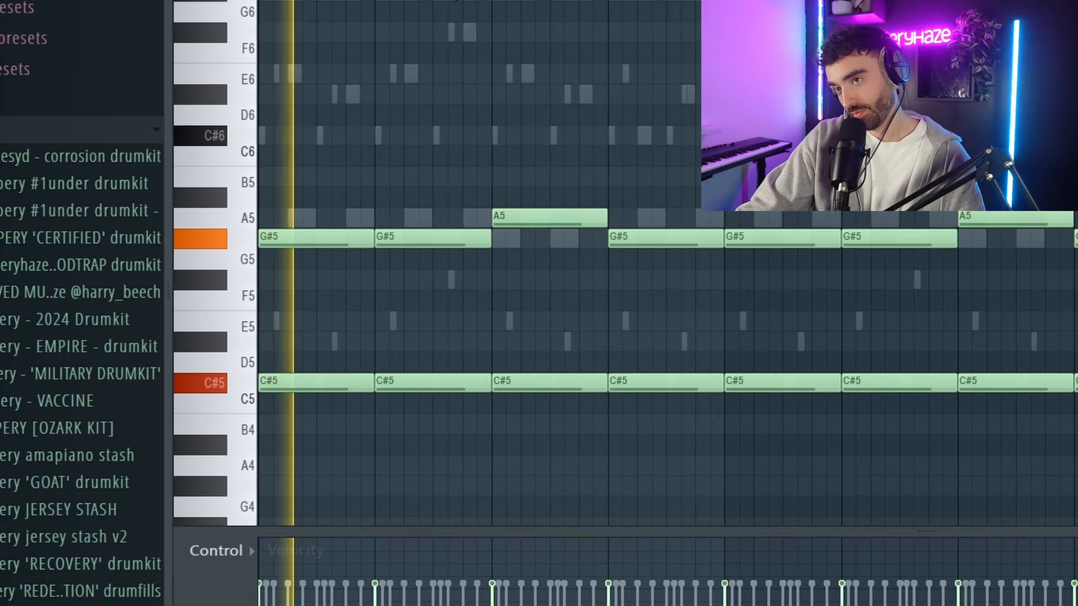
# Place the vocal sample RKU_C2K_128_vocal_chop_loop_cloud_mantra_wet_C#min at the start of Track 2 and play it with Pattern 1.
pyautogui.moveTo(1073, 432); pyautogui.dragTo(432, 64)
pyautogui.keyDown('ctrl'); pyautogui.click(729, 67); pyautogui.keyUp('ctrl')
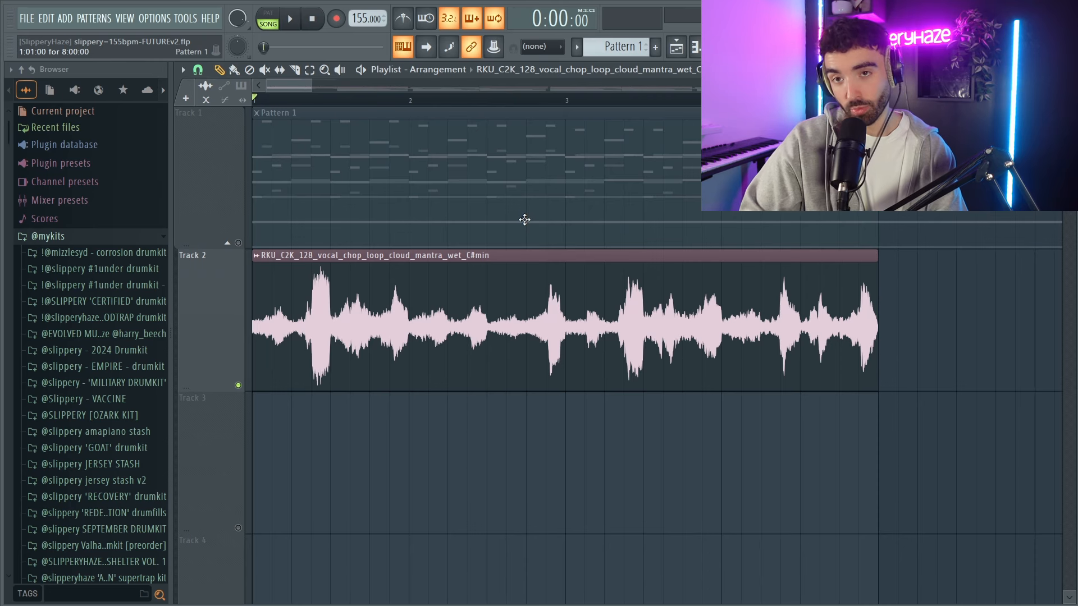
pyautogui.press('space')
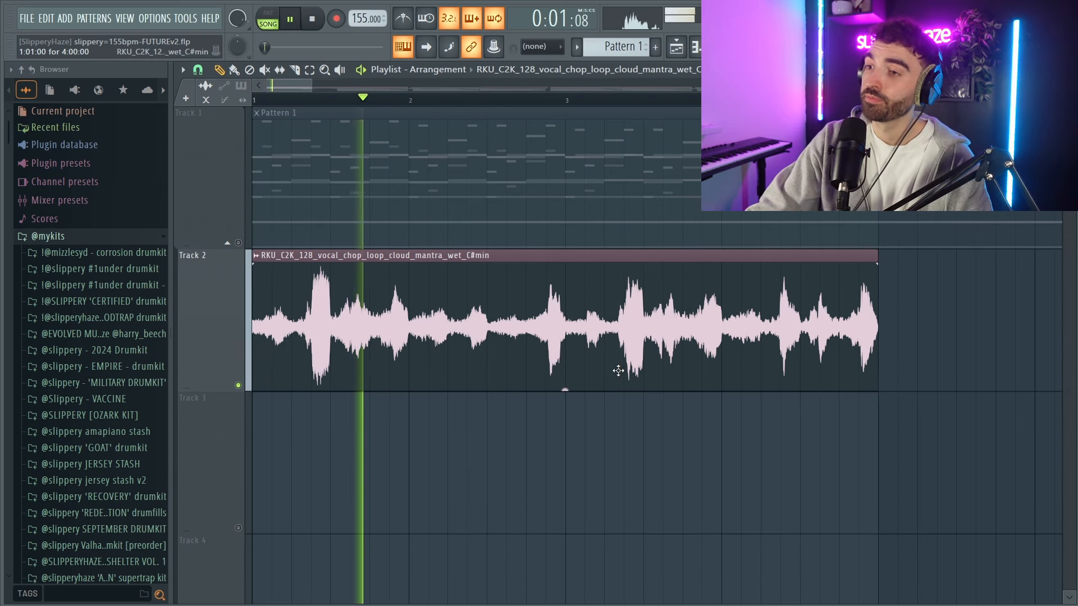
pyautogui.scroll(-1, 610, 362)
pyautogui.scroll(-1, 609, 362)
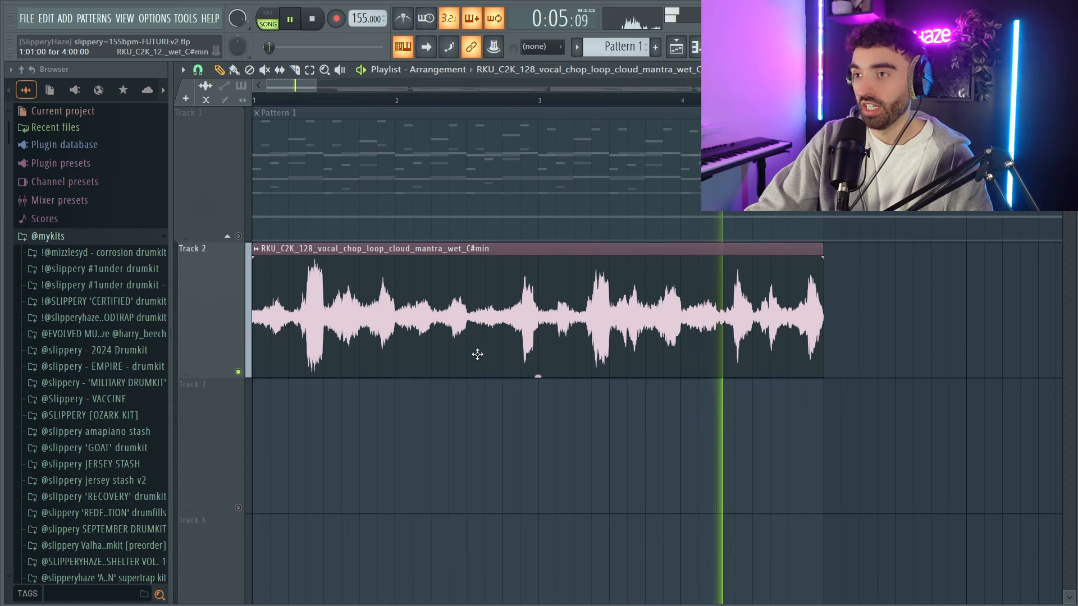
pyautogui.press('space')
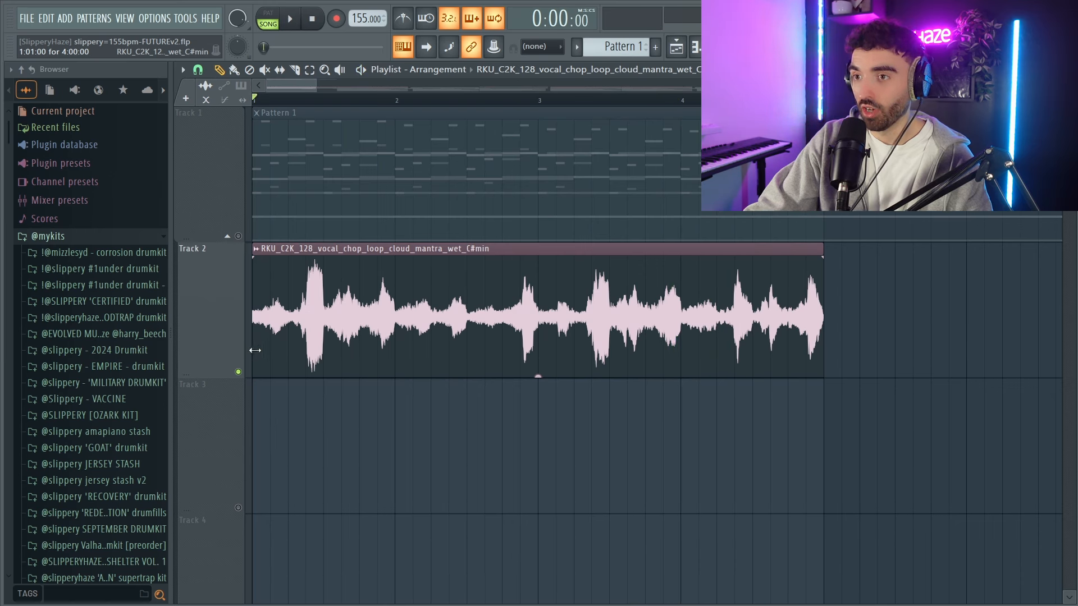
# Cut the first half bar off the vocal loop, move the remaining audio to the start of bar 1, and play it back.
pyautogui.click(312, 270)
pyautogui.moveTo(384, 341); pyautogui.dragTo(312, 341)
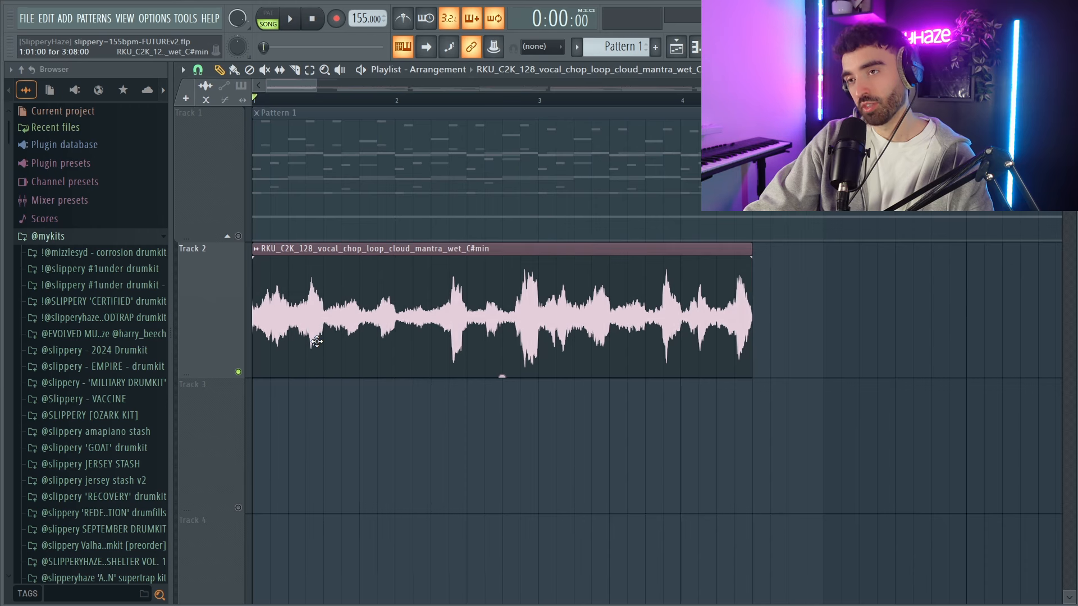
pyautogui.scroll(4, 254, 269)
pyautogui.moveTo(254, 341); pyautogui.dragTo(346, 331)
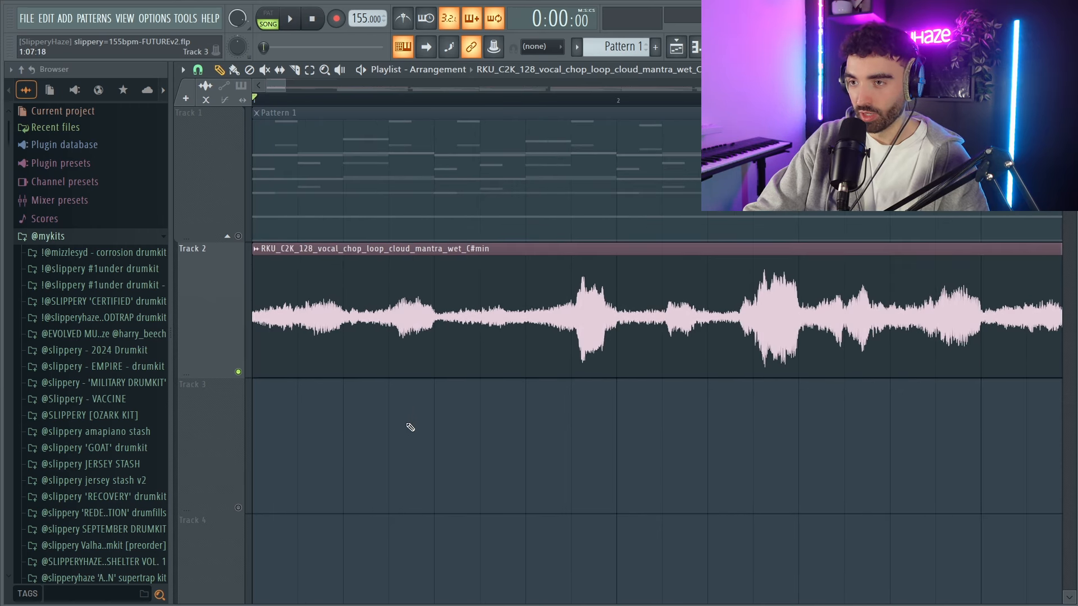
pyautogui.press('space')
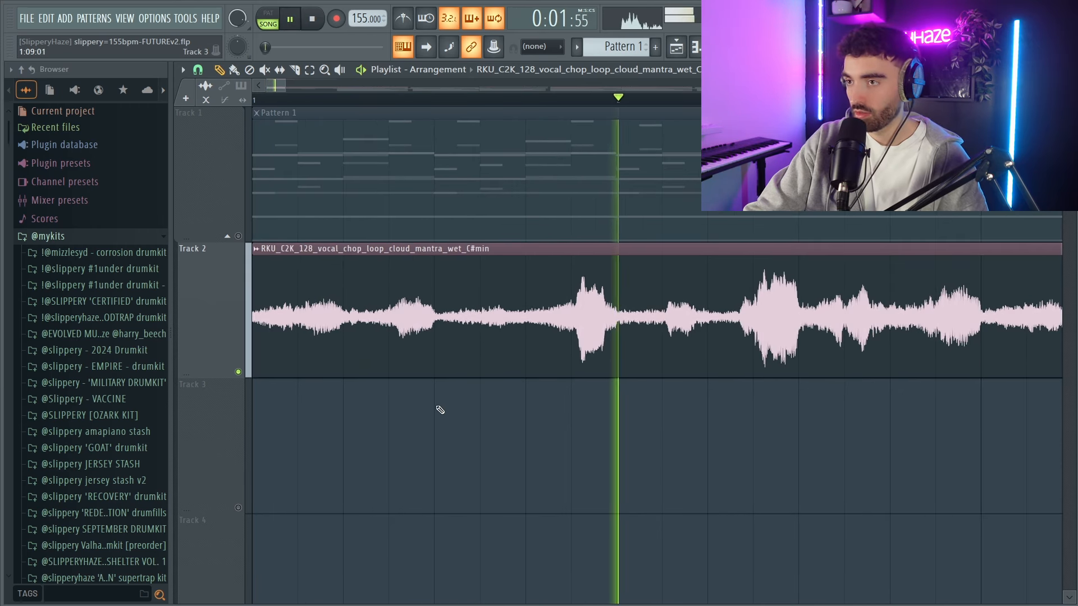
pyautogui.press('space')
# Slice off the vocal loop's first half bar, place three copies of it in a row, and put the remaining audio directly after them.
pyautogui.scroll(-2, 411, 344)
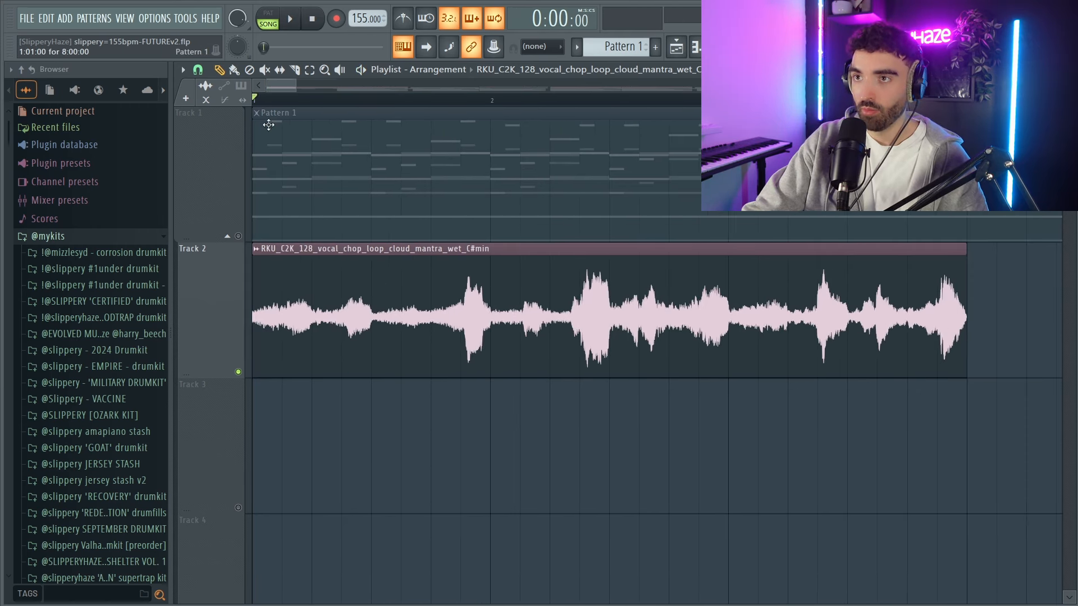
pyautogui.click(376, 305)
pyautogui.moveTo(412, 320); pyautogui.dragTo(710, 325)
pyautogui.press('space')
pyautogui.keyDown('shift'); pyautogui.moveTo(326, 330); pyautogui.dragTo(565, 336); pyautogui.keyUp('shift')
pyautogui.moveTo(696, 314); pyautogui.dragTo(636, 315)
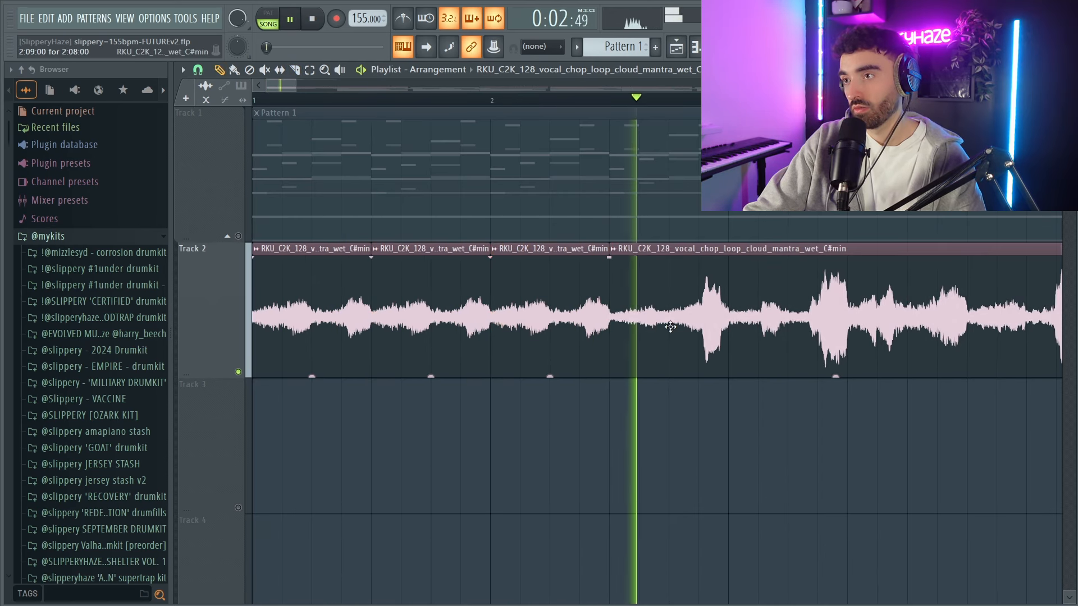
pyautogui.press('space')
# Slice the vocal at bar 3, delete the rest, and duplicate the four half-bar chops into bars 3 and 4.
pyautogui.press('c')
pyautogui.click(736, 342)
pyautogui.scroll(-2, 696, 361)
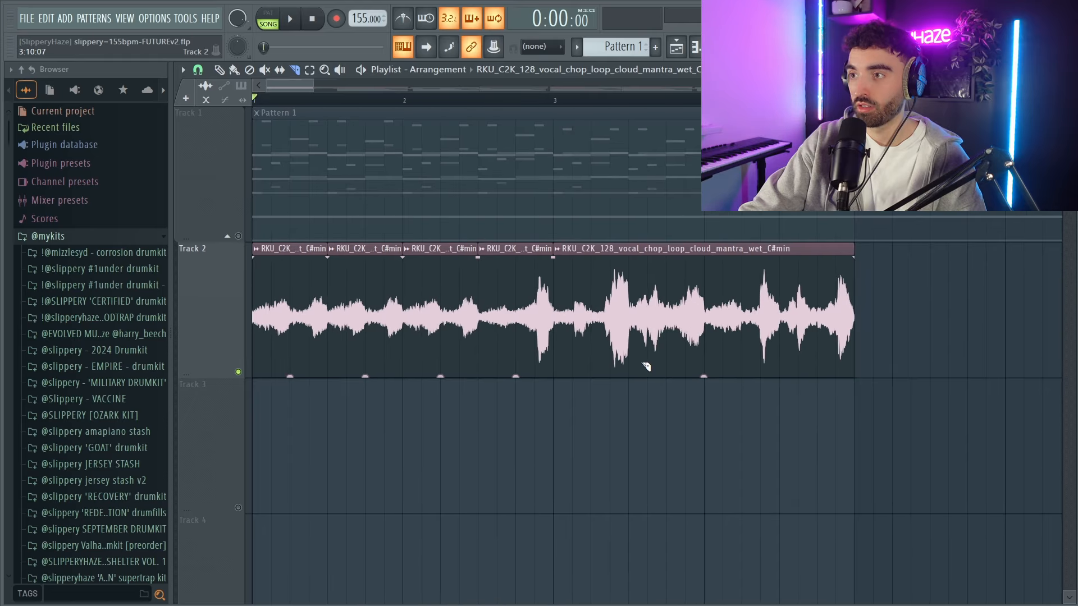
pyautogui.rightClick(787, 320)
pyautogui.keyDown('ctrl'); pyautogui.moveTo(699, 332); pyautogui.dragTo(314, 331); pyautogui.keyUp('ctrl')
pyautogui.hotkey('ctrl', 'b')
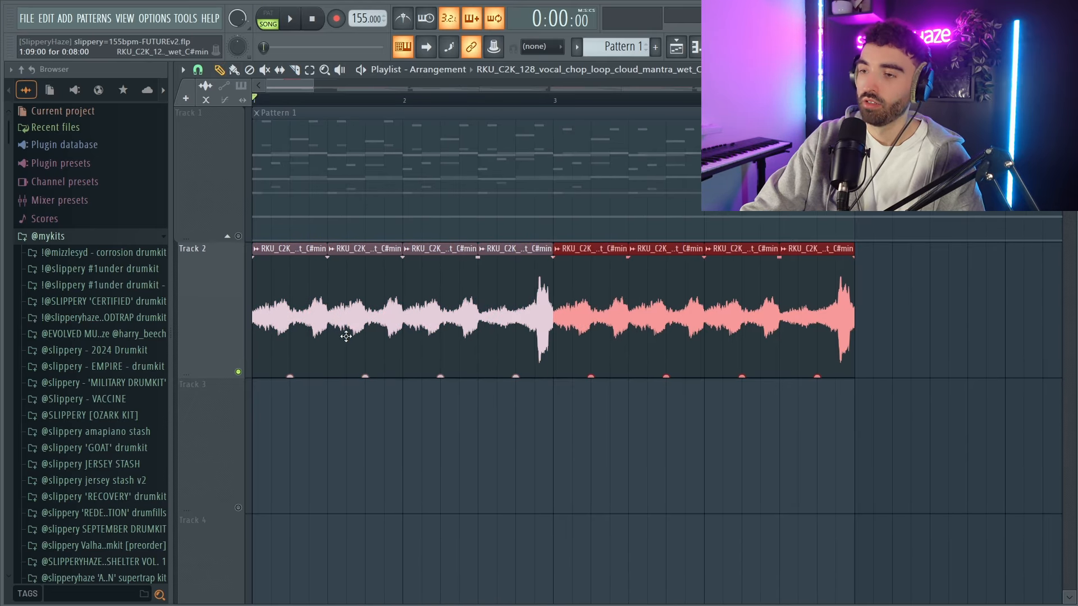
pyautogui.press('space')
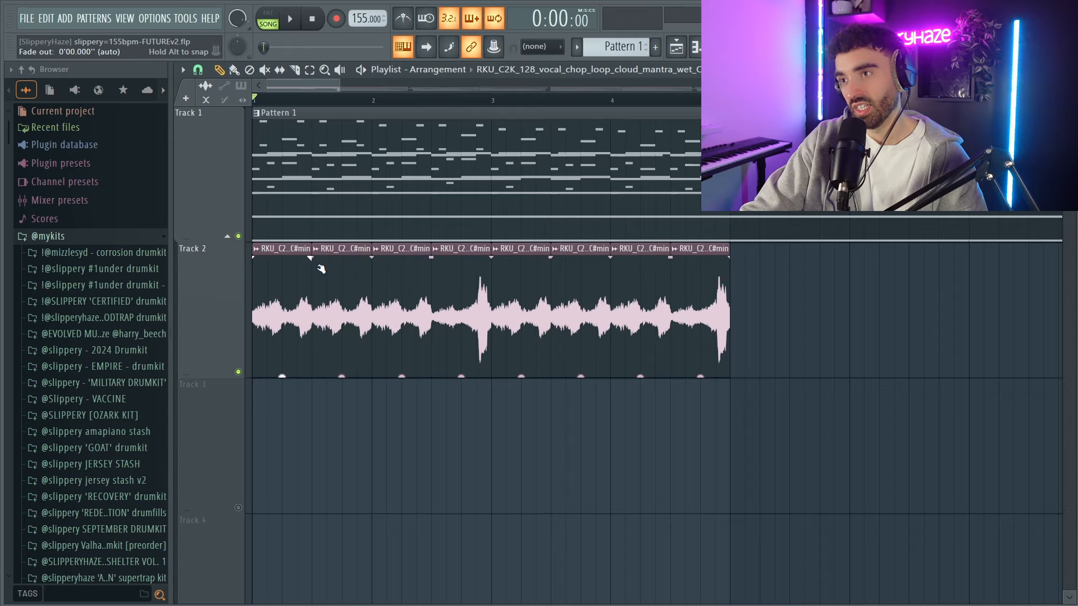
pyautogui.scroll(-2, 316, 261)
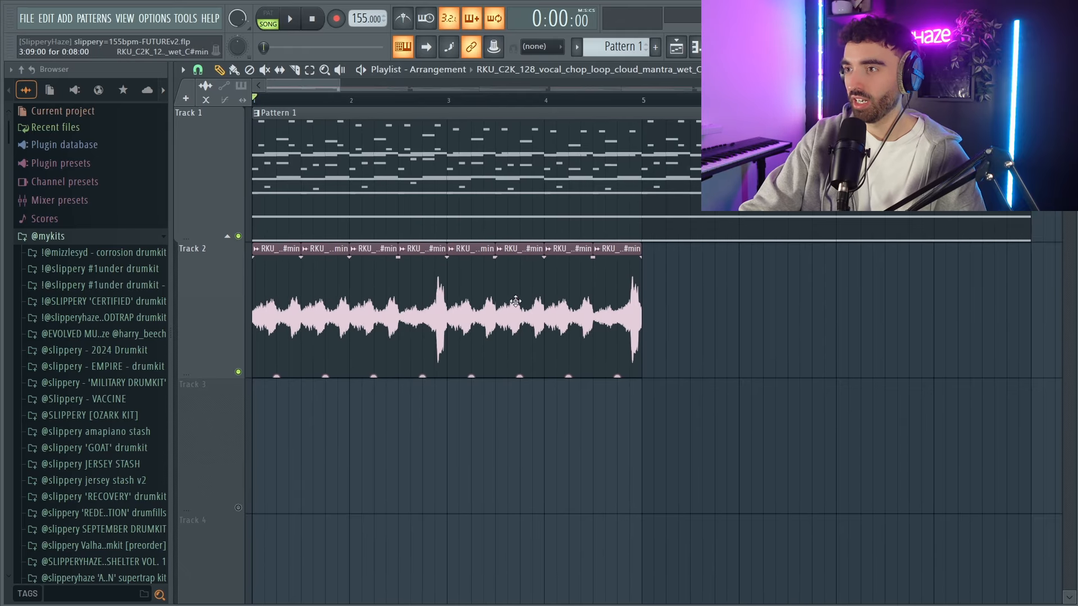
# Duplicate the four-bar vocal chop sequence into bars 5 to 8 and listen to it with the melody.
pyautogui.press('space')
pyautogui.scroll(-1, 752, 322)
pyautogui.keyDown('ctrl'); pyautogui.moveTo(764, 329); pyautogui.dragTo(277, 303); pyautogui.keyUp('ctrl')
pyautogui.hotkey('ctrl', 'b')
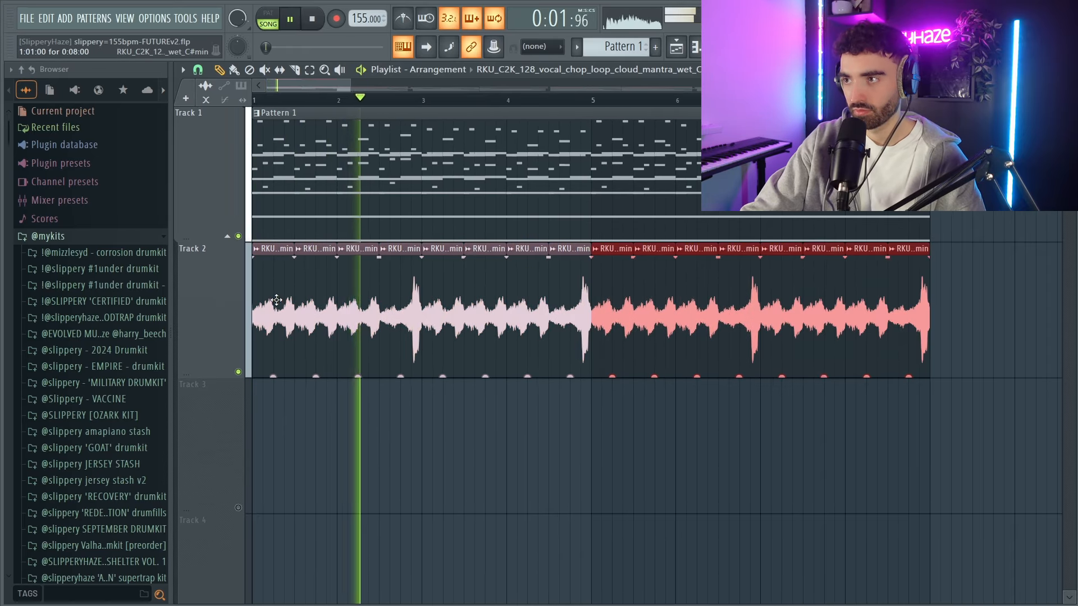
pyautogui.scroll(-2, 322, 350)
pyautogui.scroll(3, 263, 337)
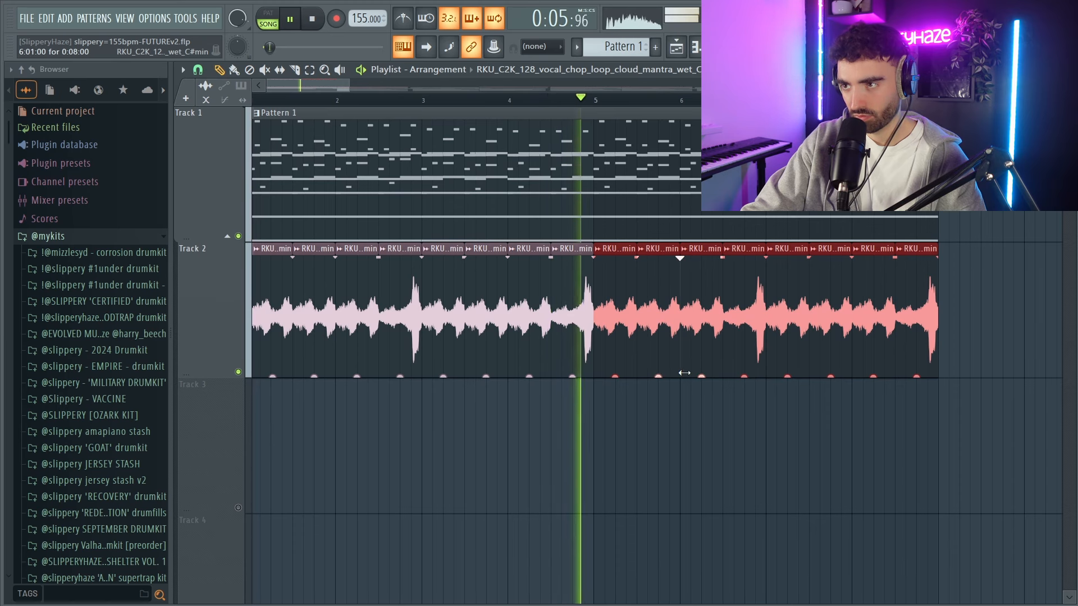
pyautogui.click(578, 332)
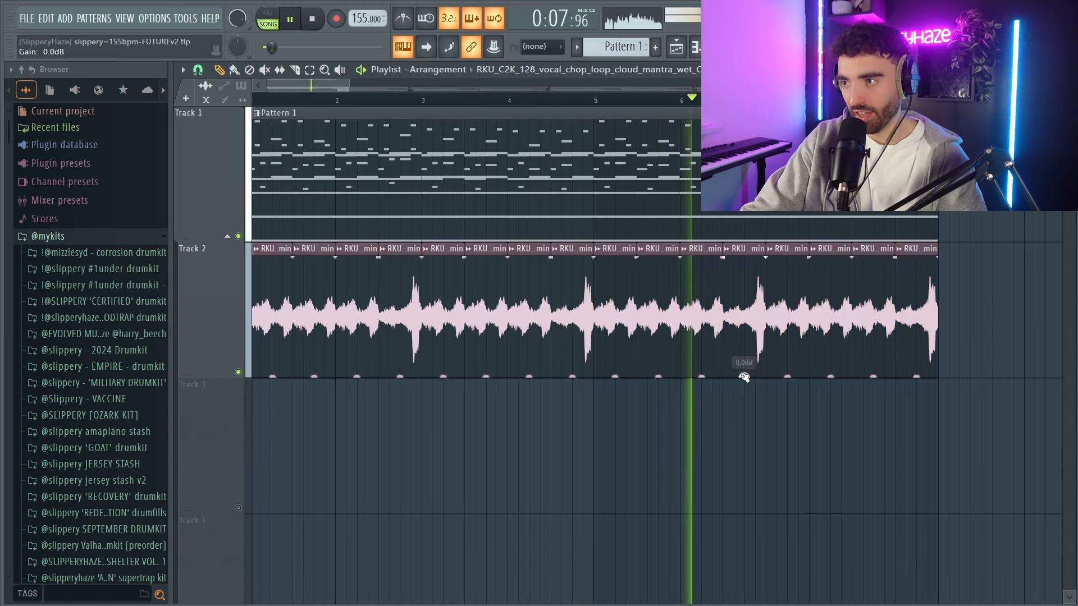
pyautogui.moveTo(744, 376)
pyautogui.mouseDown()
pyautogui.moveTo(744, 365)
pyautogui.moveTo(744, 385)
pyautogui.mouseUp()
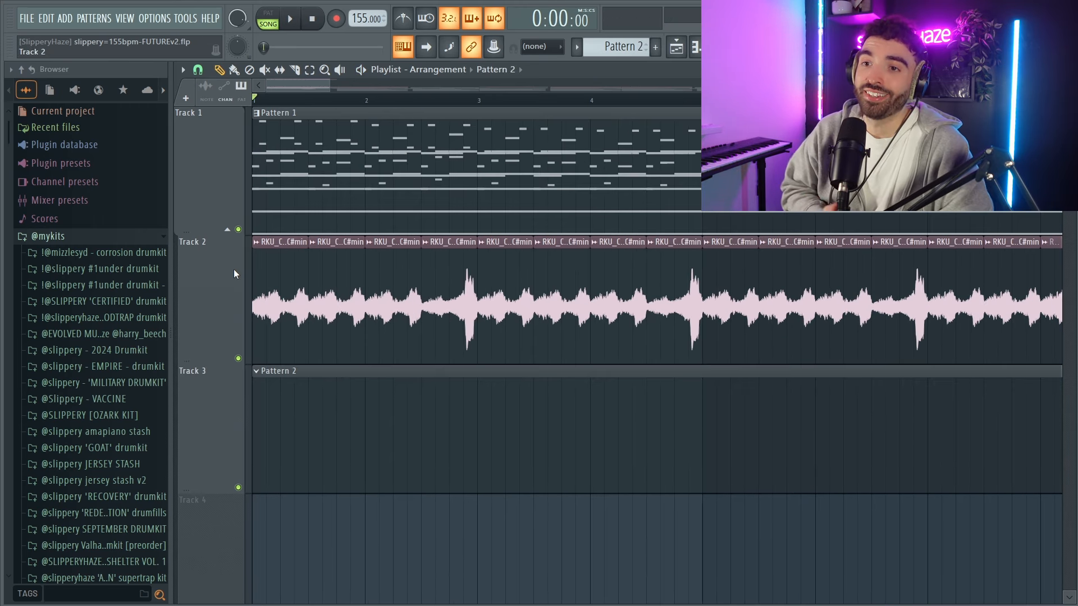
pyautogui.click(133, 275)
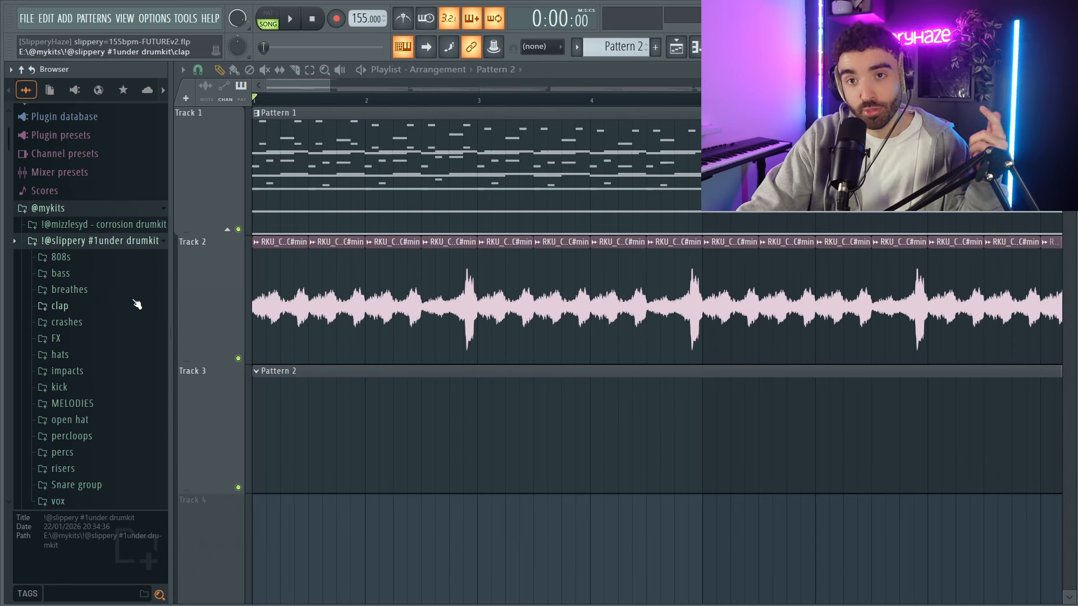
pyautogui.scroll(-3, 141, 306)
pyautogui.scroll(3, 144, 305)
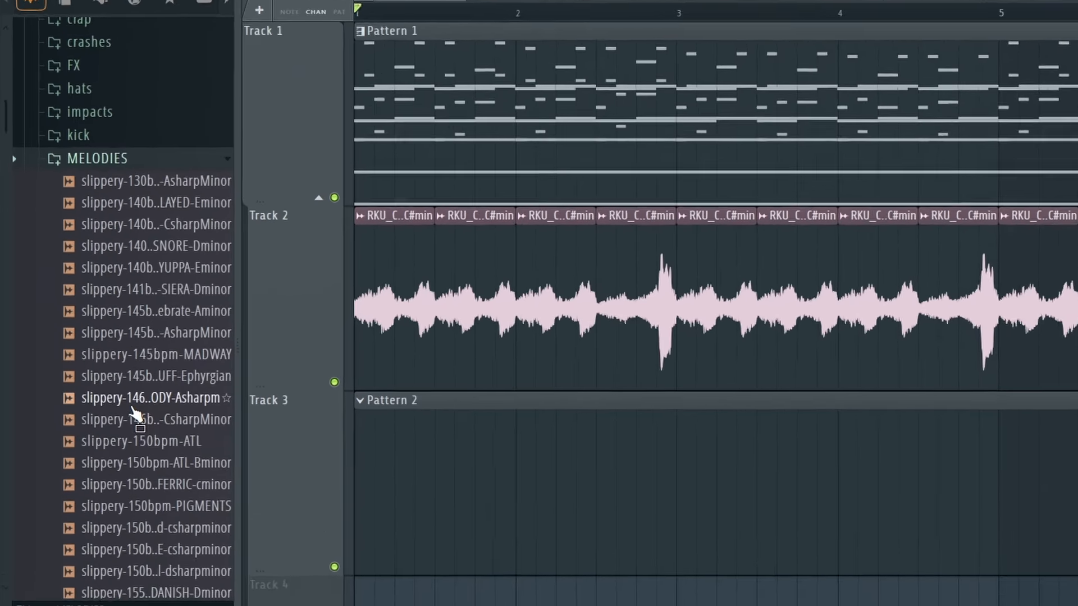
pyautogui.scroll(-3, 101, 376)
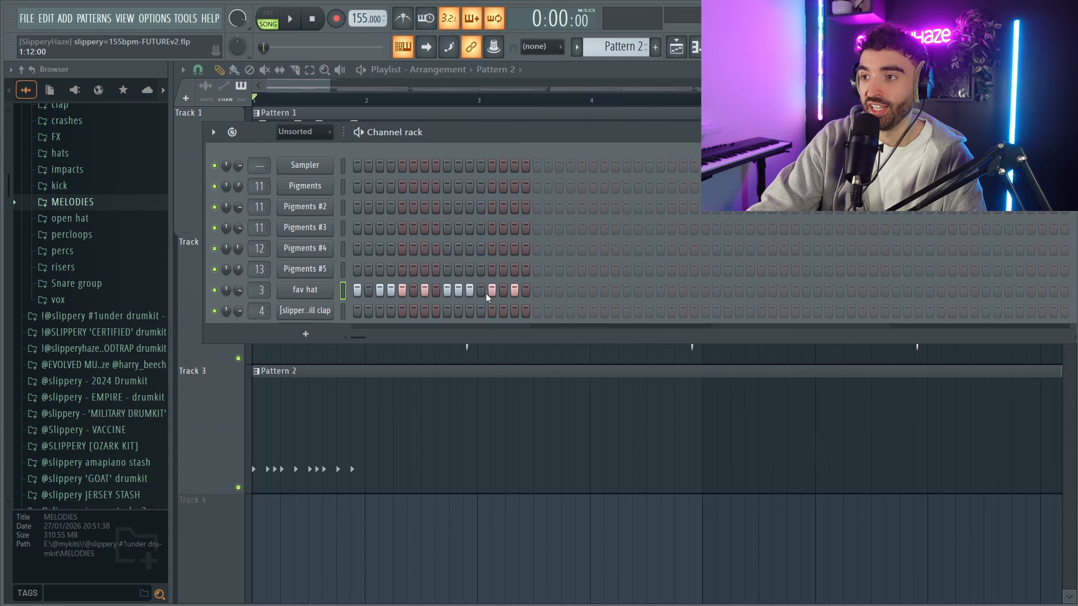
# Clear the existing fav hat steps, then program hats on steps 1, 5, 7, 19, 21 and 23 and killbill claps on steps 9 and 25.
pyautogui.click(527, 291)
pyautogui.press('space')
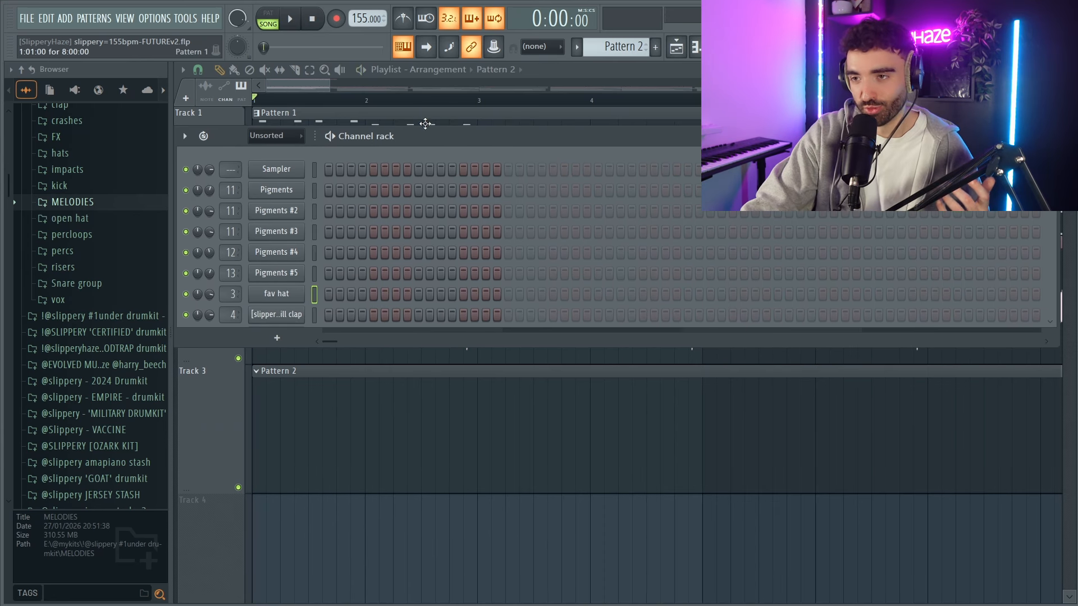
pyautogui.click(373, 293)
pyautogui.press('space')
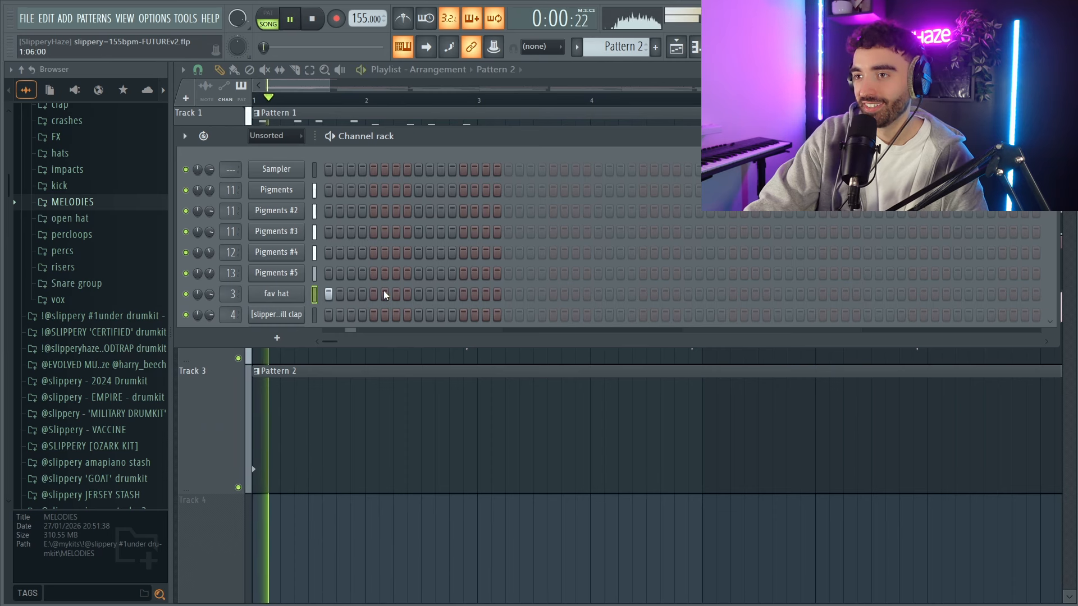
pyautogui.click(396, 293)
pyautogui.click(418, 314)
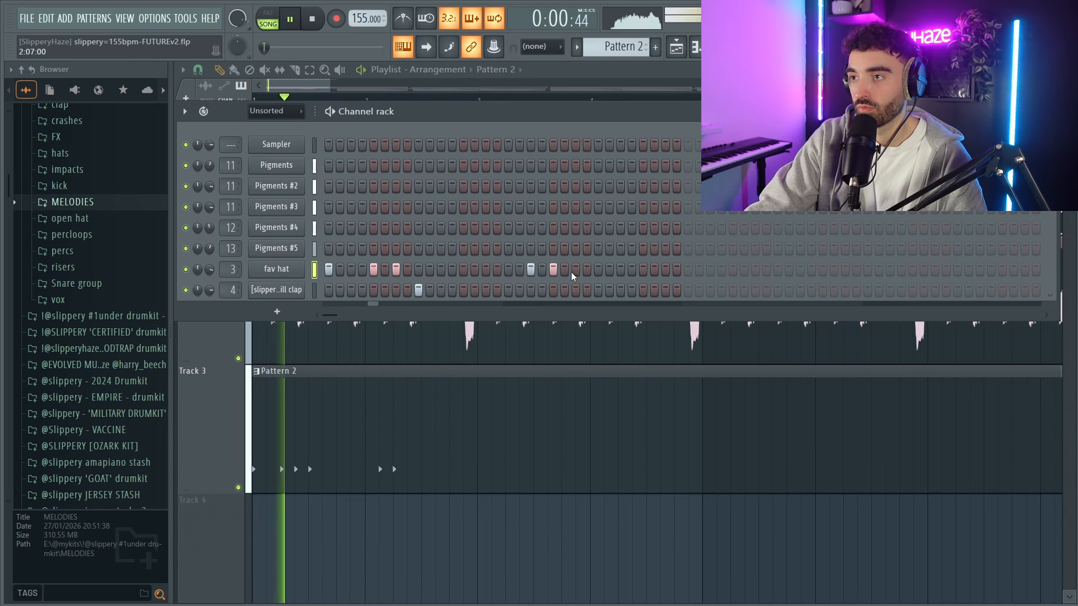
pyautogui.click(575, 269)
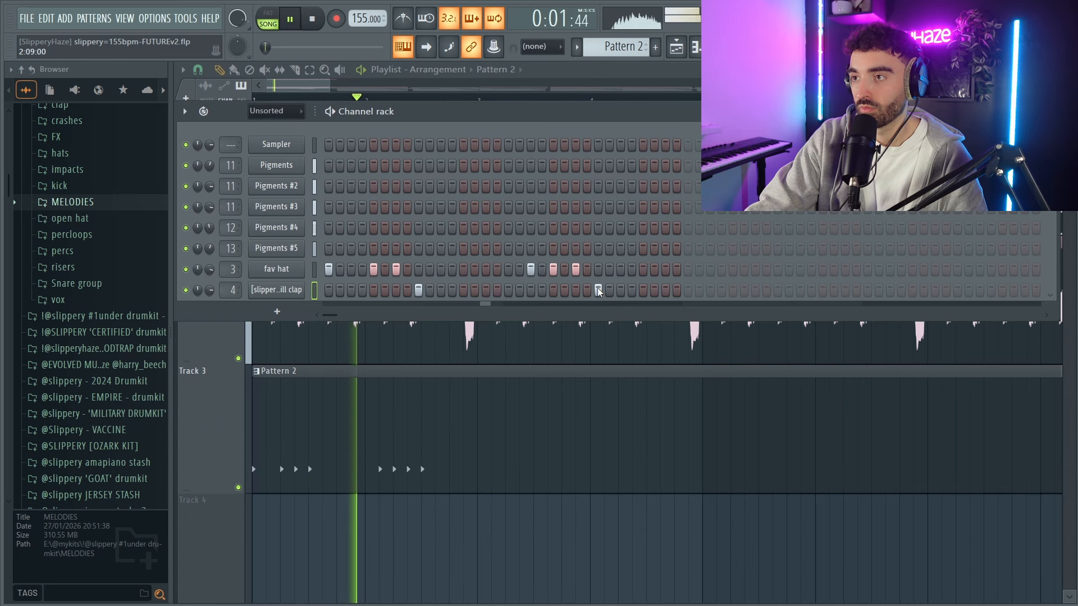
pyautogui.click(598, 289)
pyautogui.press('space')
pyautogui.press('space')
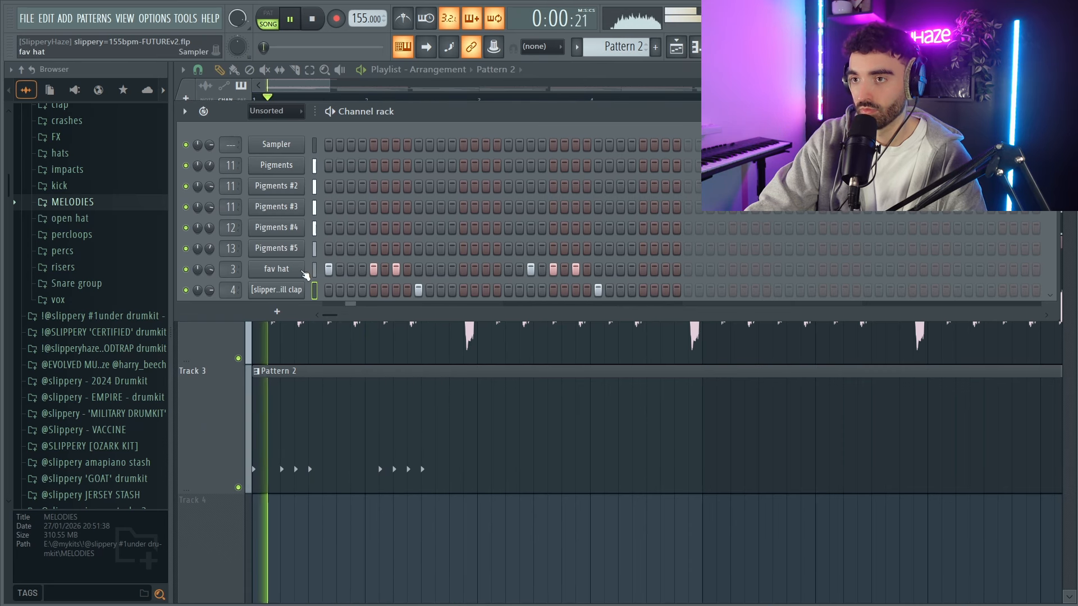
# Duplicate the two-bar fav hat pattern in the piano roll until it fills eight bars, and play it back.
pyautogui.click(303, 273)
pyautogui.press('F7')
pyautogui.press('space')
pyautogui.hotkey('ctrl', 'a')
pyautogui.hotkey('ctrl', 'b')
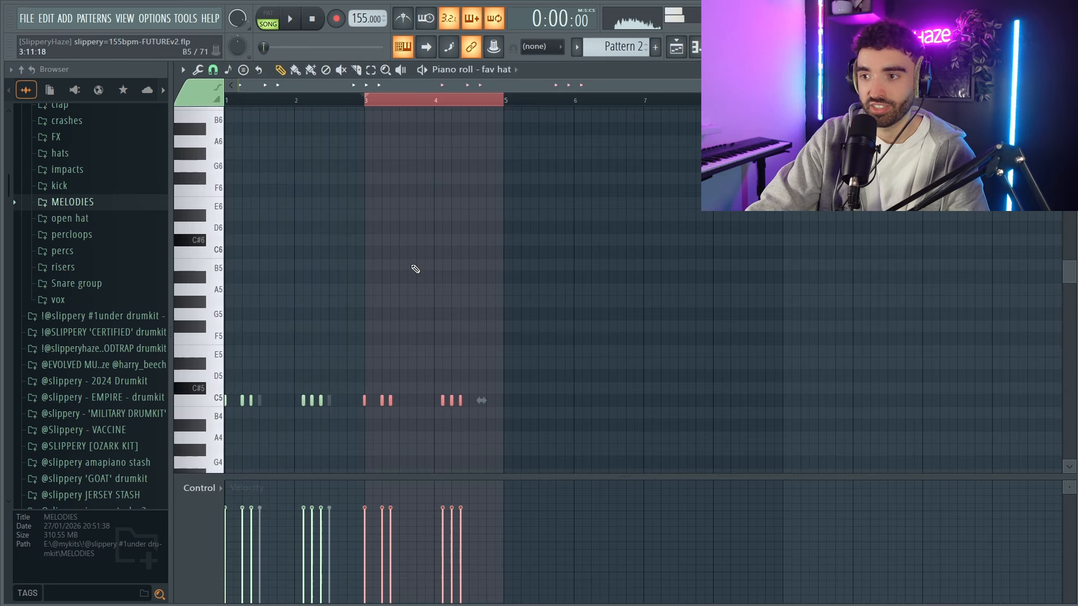
pyautogui.hotkey('ctrl', 'a')
pyautogui.hotkey('ctrl', 'b')
pyautogui.hotkey('ctrl', 'a')
pyautogui.scroll(-1, 389, 370)
pyautogui.press('space')
# Duplicate the two-bar killbill clap pattern in the piano roll until it fills eight bars, then deselect the notes.
pyautogui.rightClick(353, 399)
pyautogui.rightClick(353, 399)
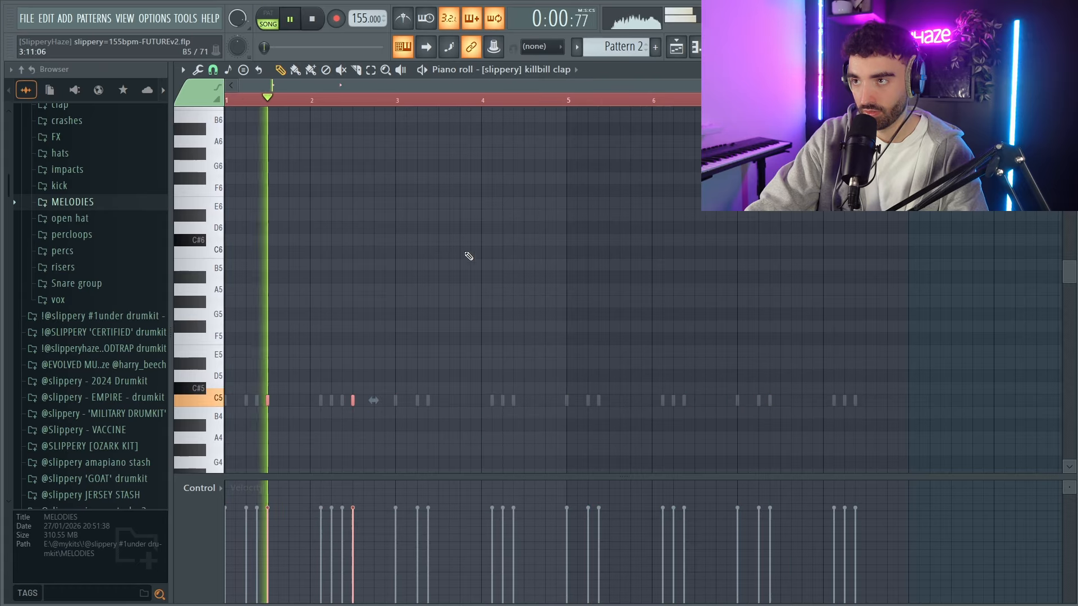
pyautogui.moveTo(227, 101); pyautogui.dragTo(391, 117)
pyautogui.hotkey('ctrl', 'b')
pyautogui.hotkey('ctrl', 'a')
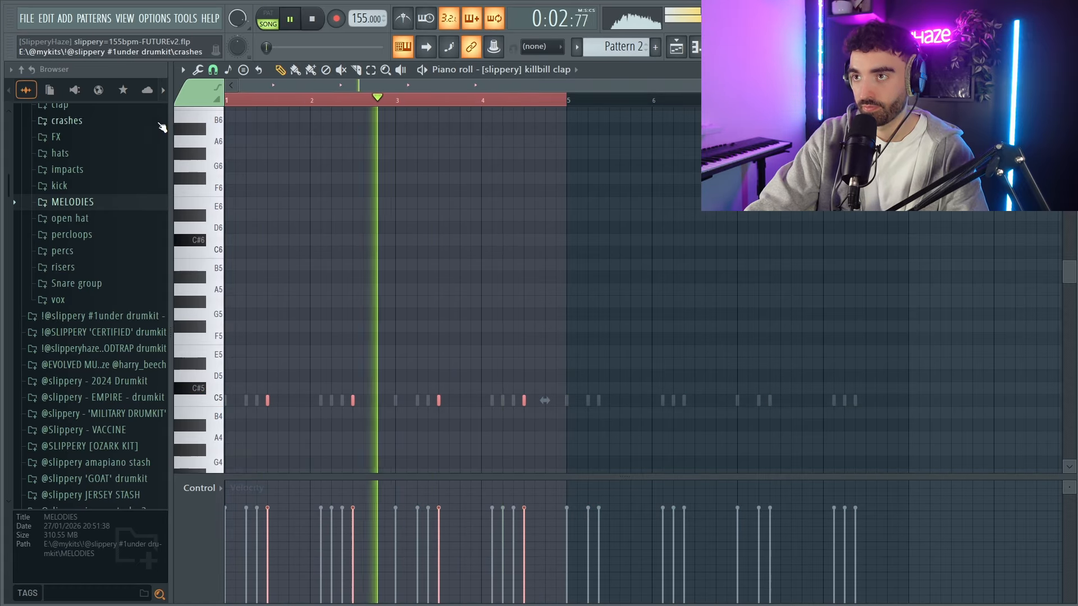
pyautogui.hotkey('ctrl', 'b')
pyautogui.hotkey('ctrl', 'a')
pyautogui.scroll(-1, 558, 191)
pyautogui.hotkey('ctrl', 'd')
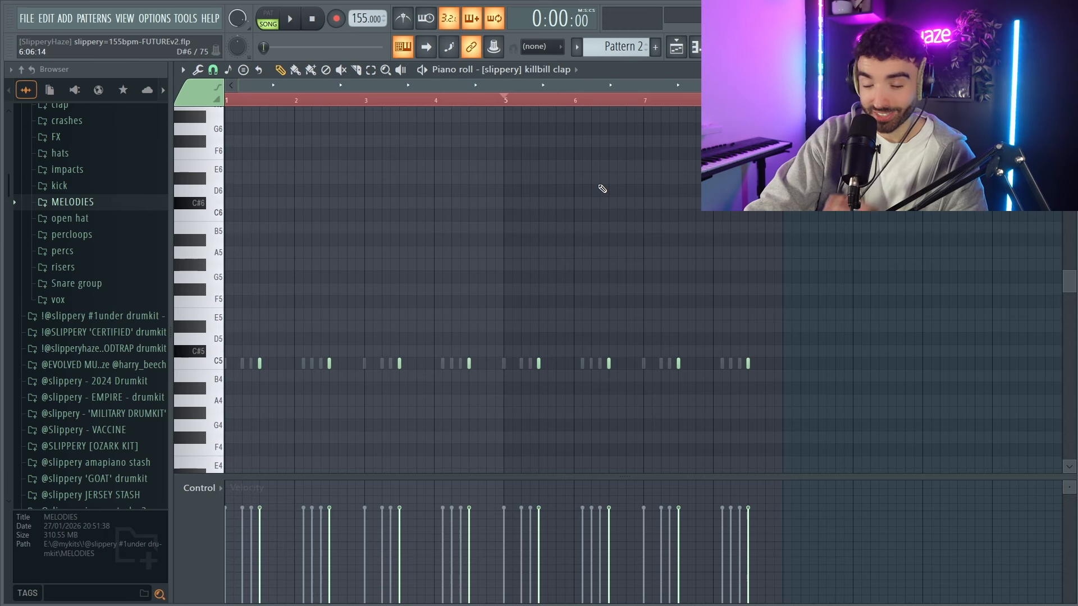
# Add snare hits on steps 13 and 29 in the channel rack and remove the killbill clap on step 25, checking by playback.
pyautogui.press('F6')
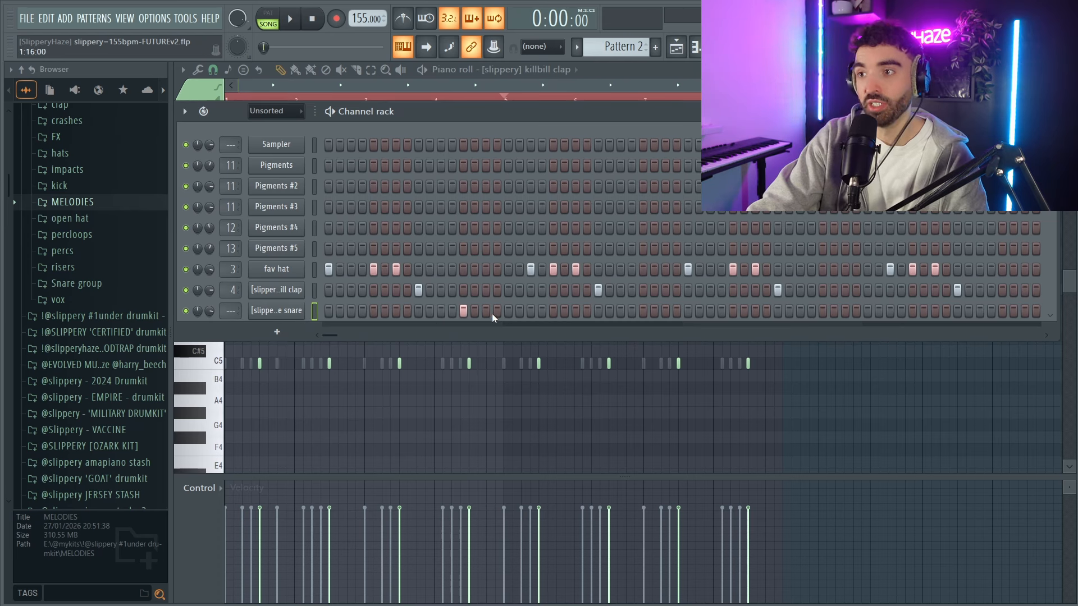
pyautogui.press('space')
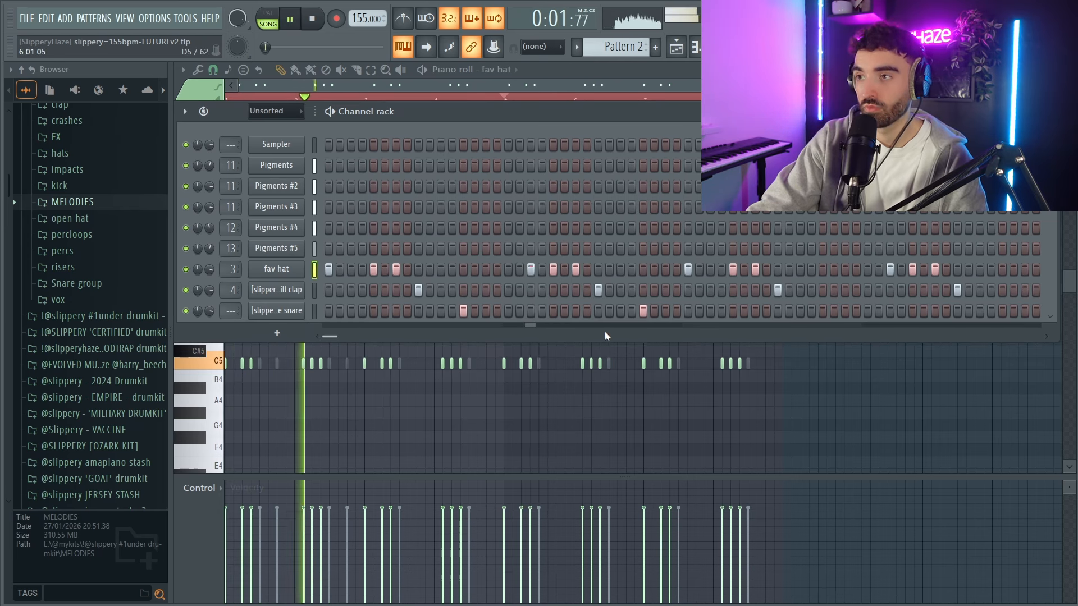
pyautogui.press('space')
pyautogui.rightClick(599, 291)
pyautogui.press('space')
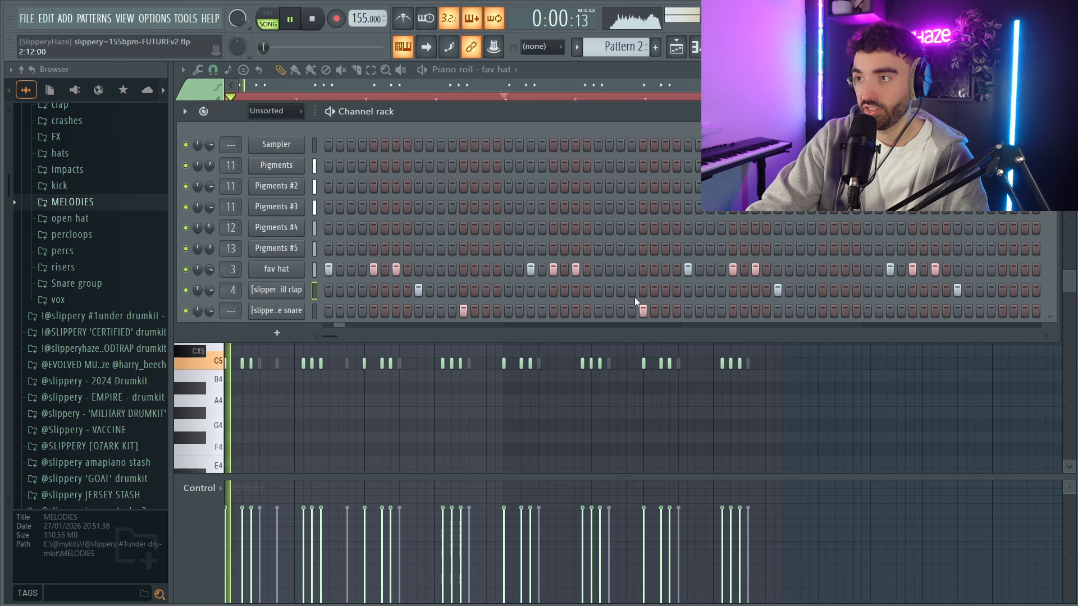
# Add a killbill clap on step 31 in the channel rack and check it by playback.
pyautogui.click(666, 291)
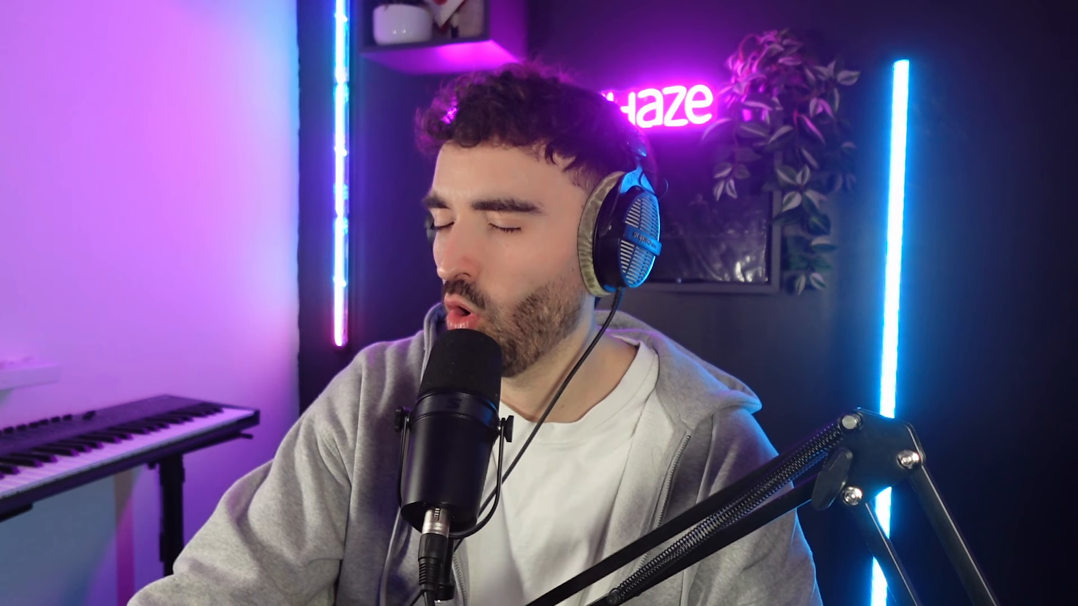
pyautogui.press('space')
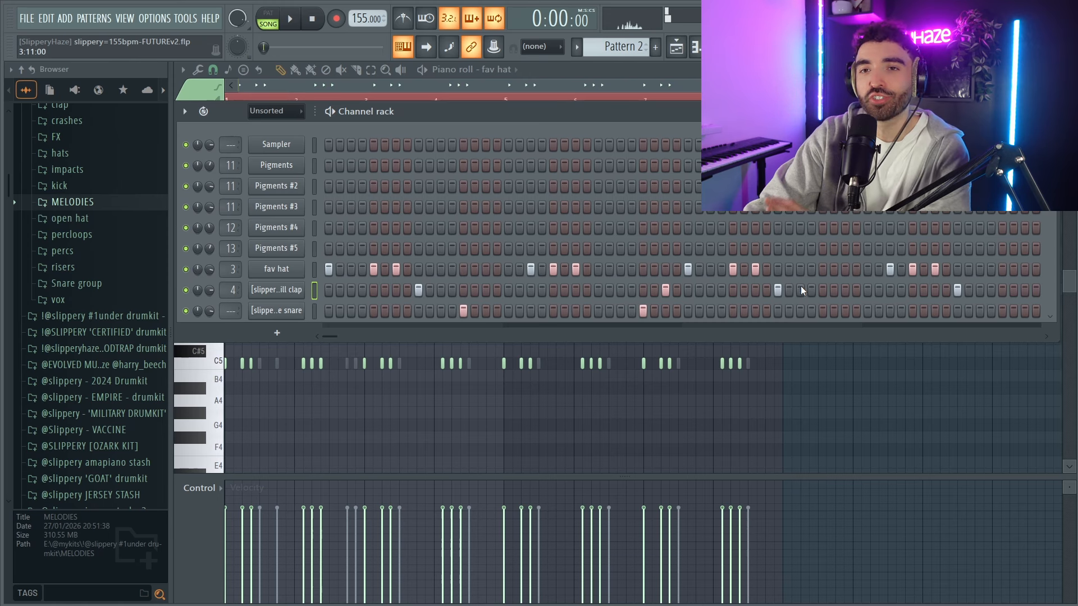
pyautogui.click(595, 290)
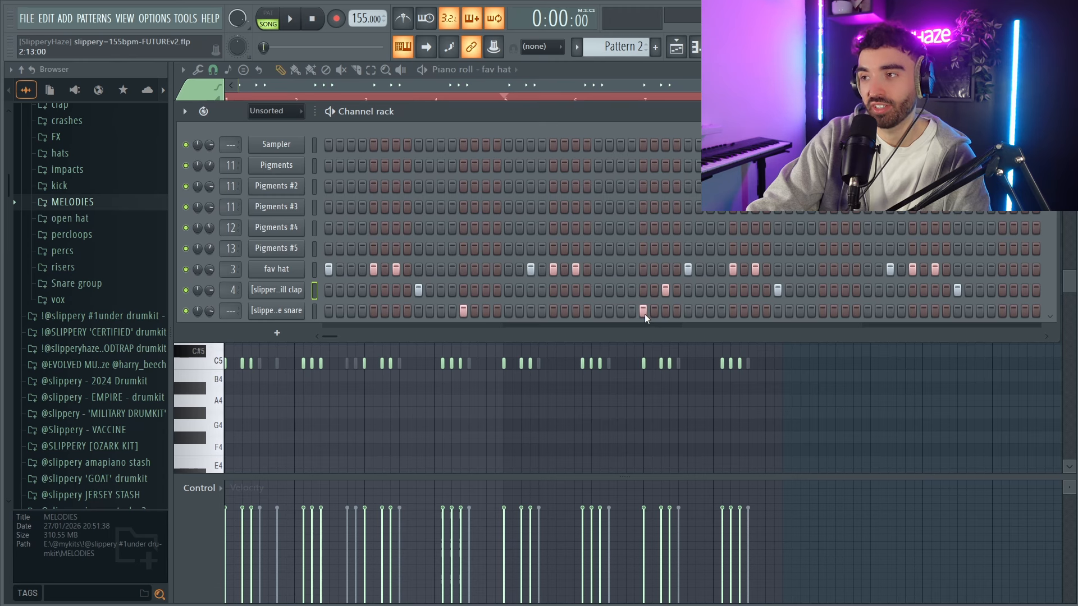
pyautogui.press('space')
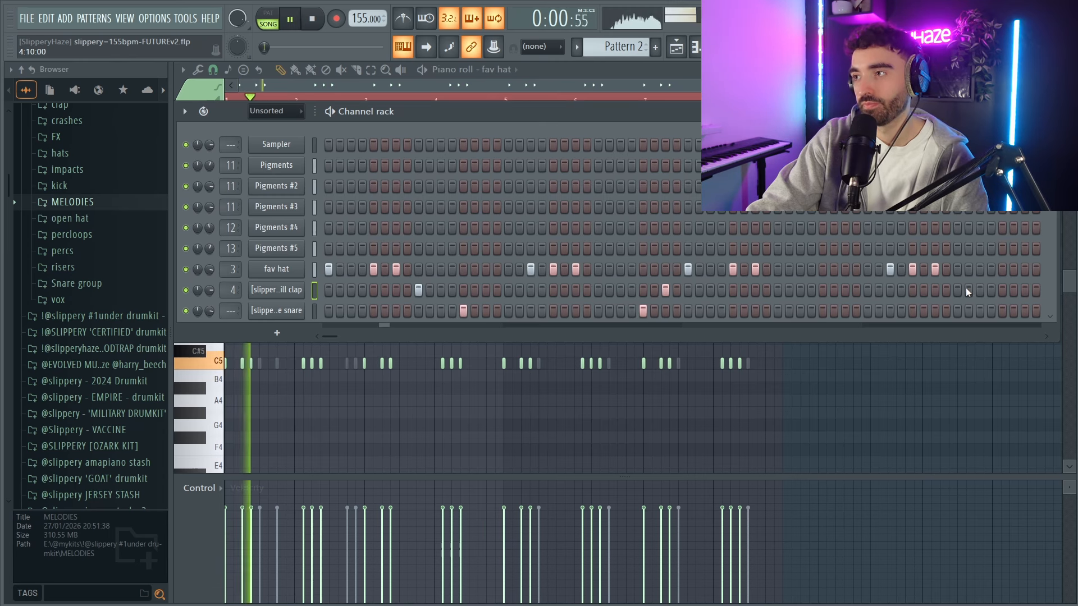
# Extend the revised killbill clap pattern and the codeine snare pattern in the piano roll across all eight bars.
pyautogui.press('F7')
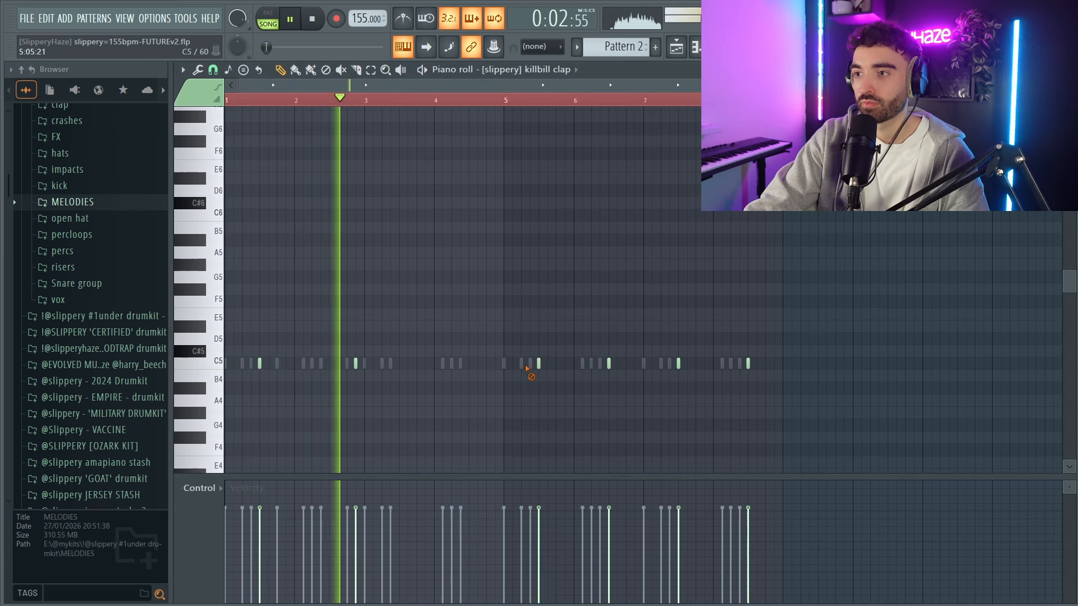
pyautogui.press('space')
pyautogui.press('F6')
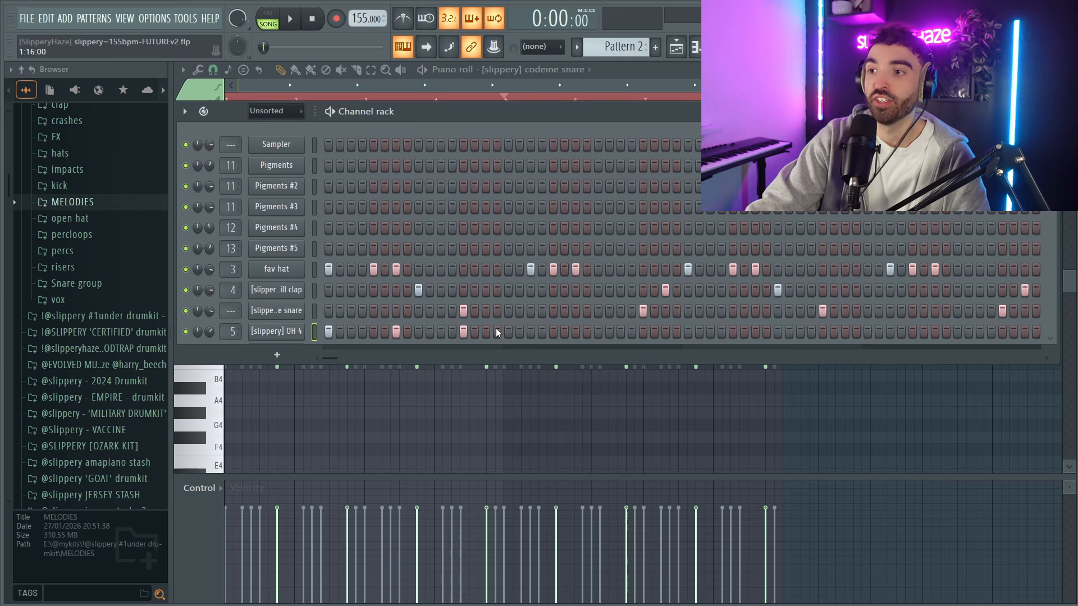
# Play back the loop and clear the OH 4 hits on steps 1, 7 and 13.
pyautogui.press('space')
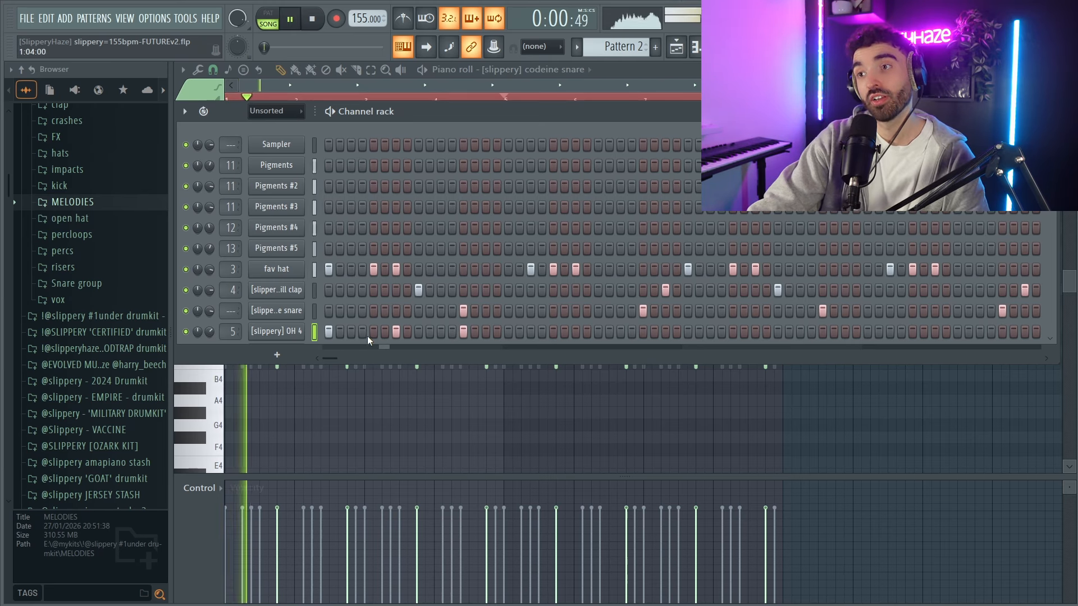
pyautogui.press('space')
pyautogui.rightClick(463, 332)
pyautogui.rightClick(395, 332)
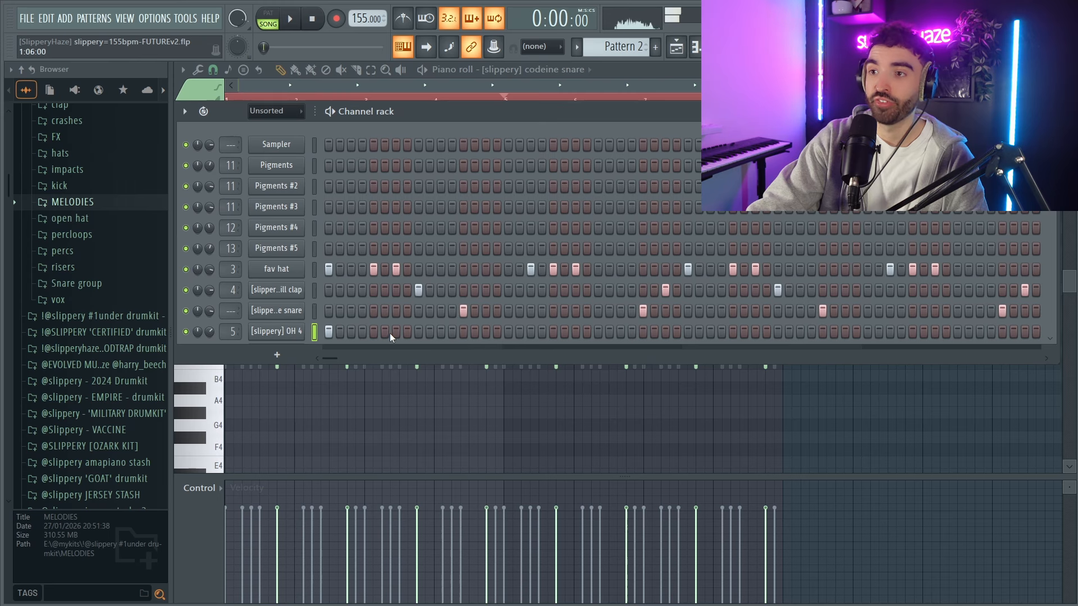
pyautogui.rightClick(329, 332)
pyautogui.press('space')
# Program OH 4 open hat hits on steps 17, 23 and 29 in the channel rack.
pyautogui.press('space')
pyautogui.click(508, 332)
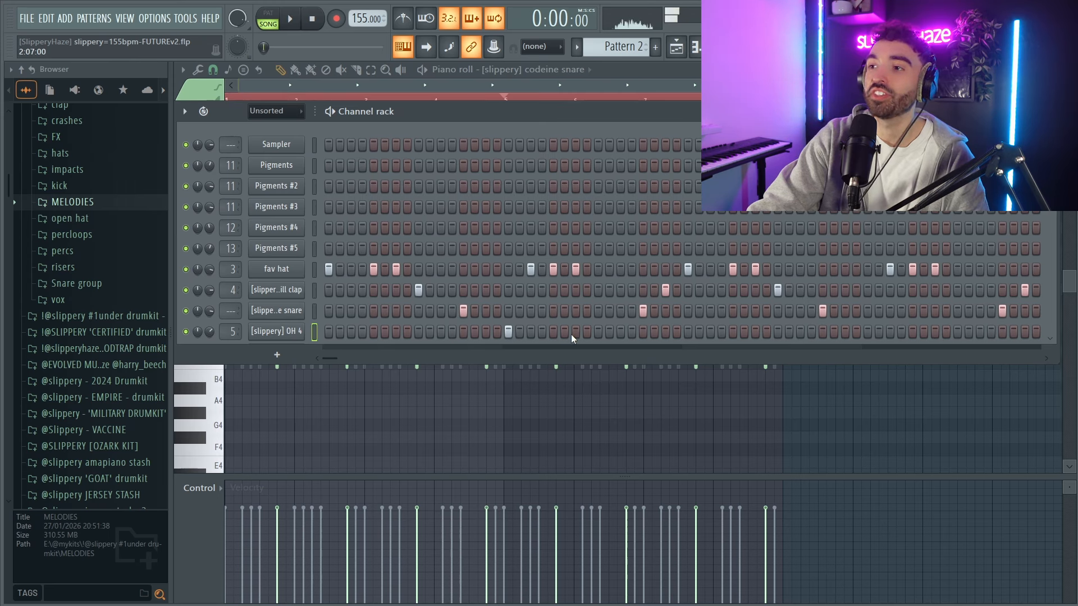
pyautogui.press('space')
pyautogui.click(644, 332)
pyautogui.rightClick(654, 334)
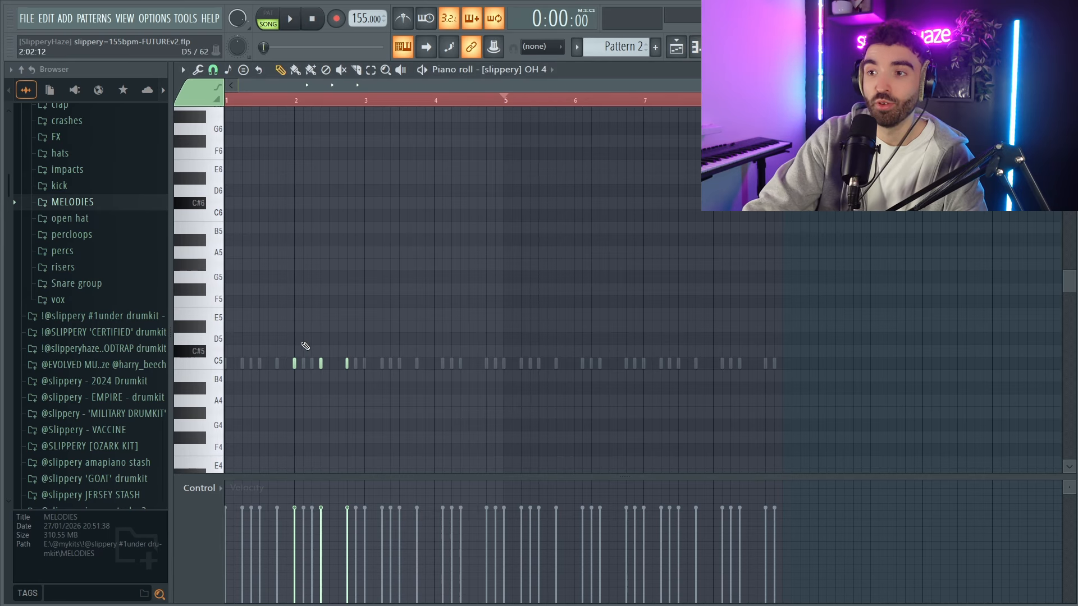
# Duplicate the OH 4 notes four bars further on in the piano roll and play the pattern back.
pyautogui.scroll(2, 215, 364)
pyautogui.moveTo(556, 376); pyautogui.dragTo(269, 341)
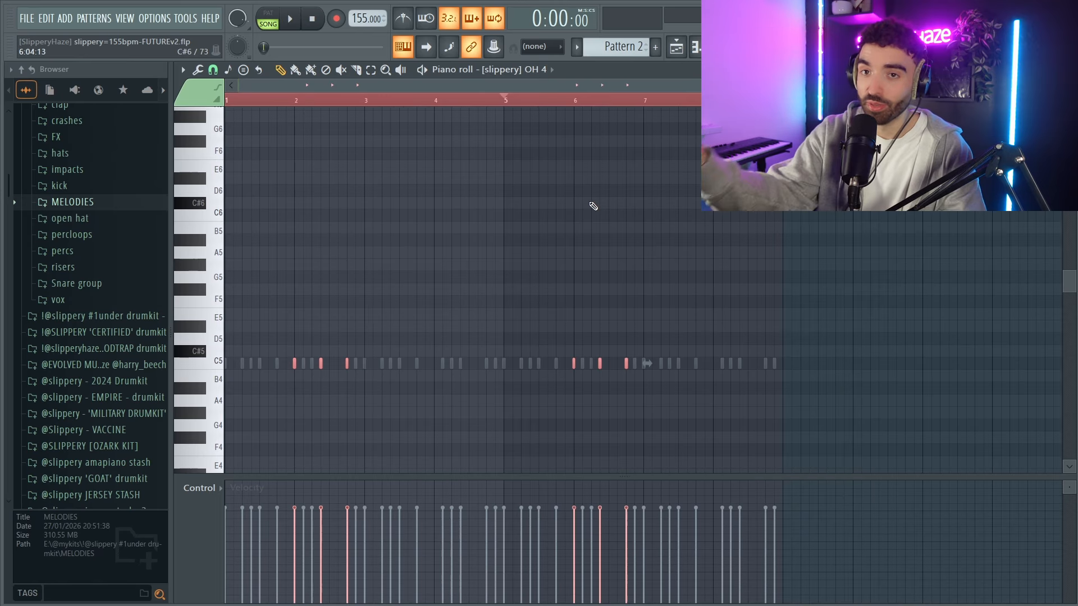
pyautogui.press('space')
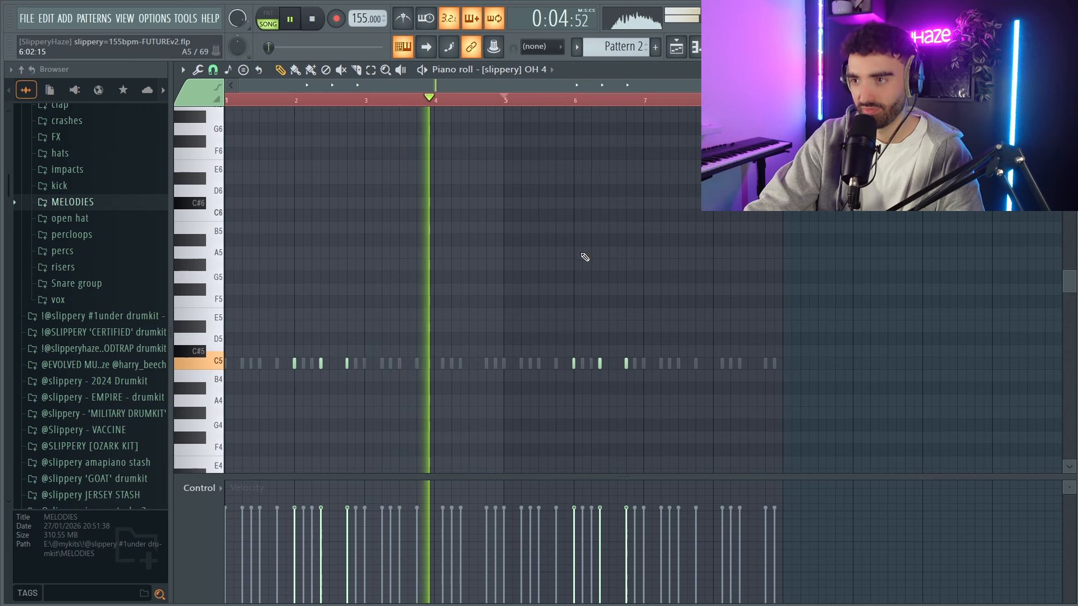
# Add OH10 on step 29, oh on step 27 and ku perc on steps 5 and 37, checking by playback.
pyautogui.press('F6')
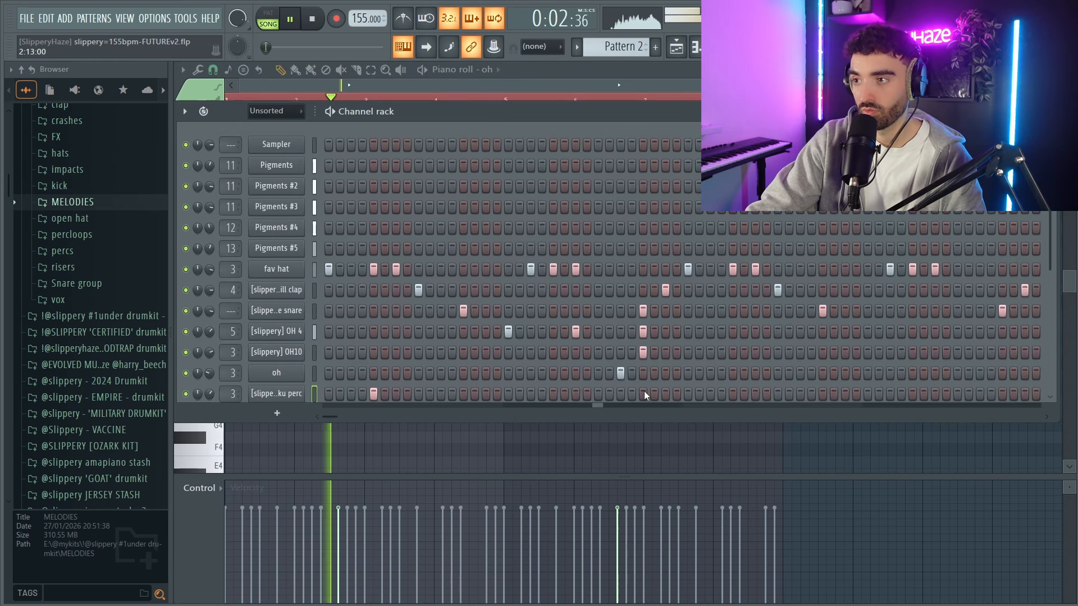
pyautogui.press('space')
pyautogui.press('space')
pyautogui.click(553, 393)
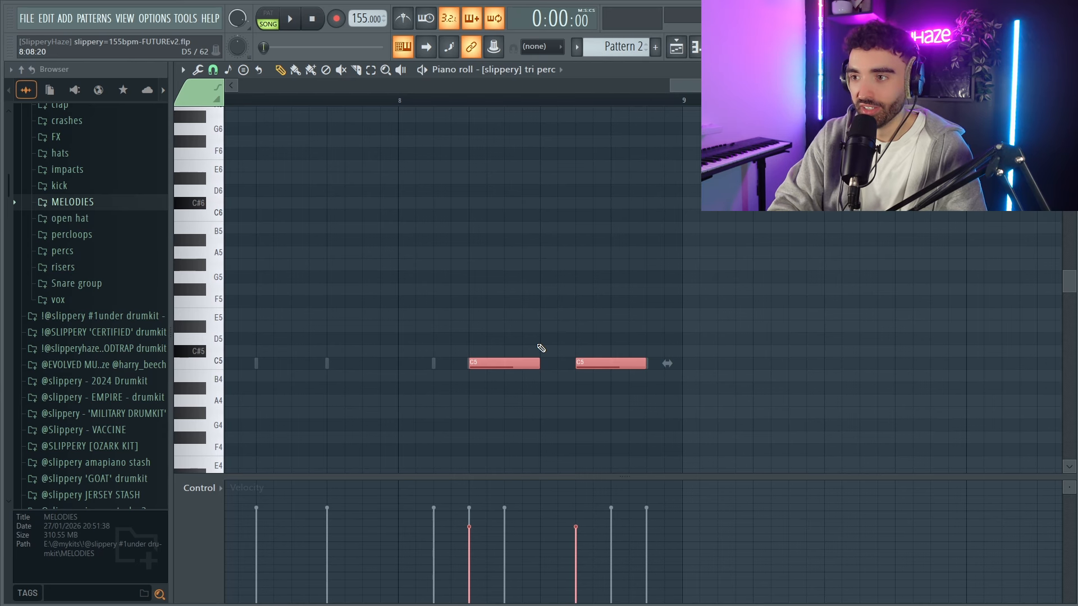
# Transpose the two tri perc notes in bar 8 up to C#5 and place a travis vox hit on step 61.
pyautogui.hotkey('shift', 'Up')
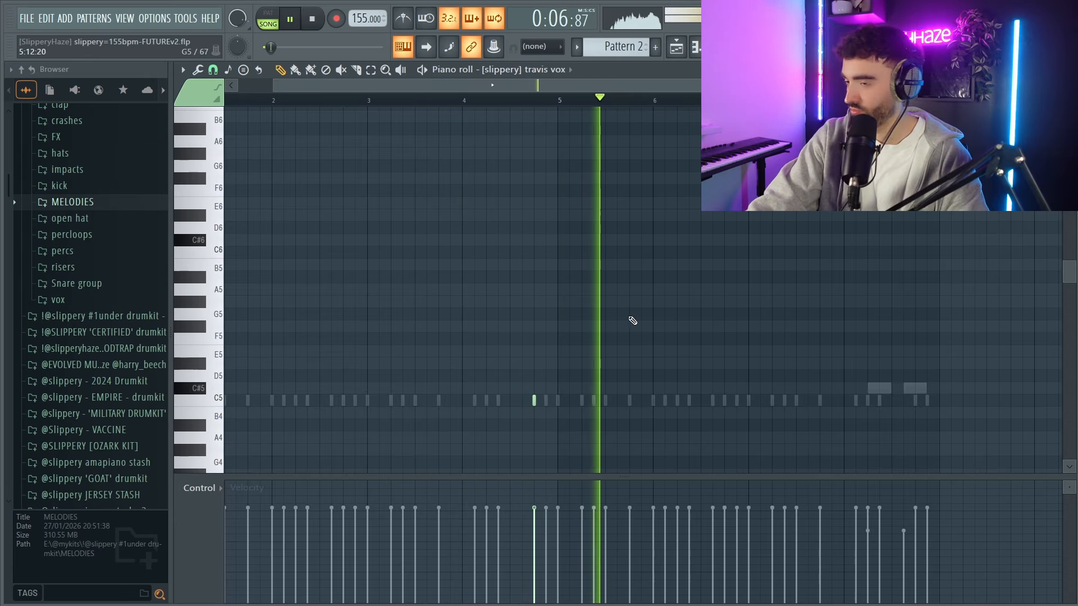
pyautogui.press('space')
pyautogui.press('F6')
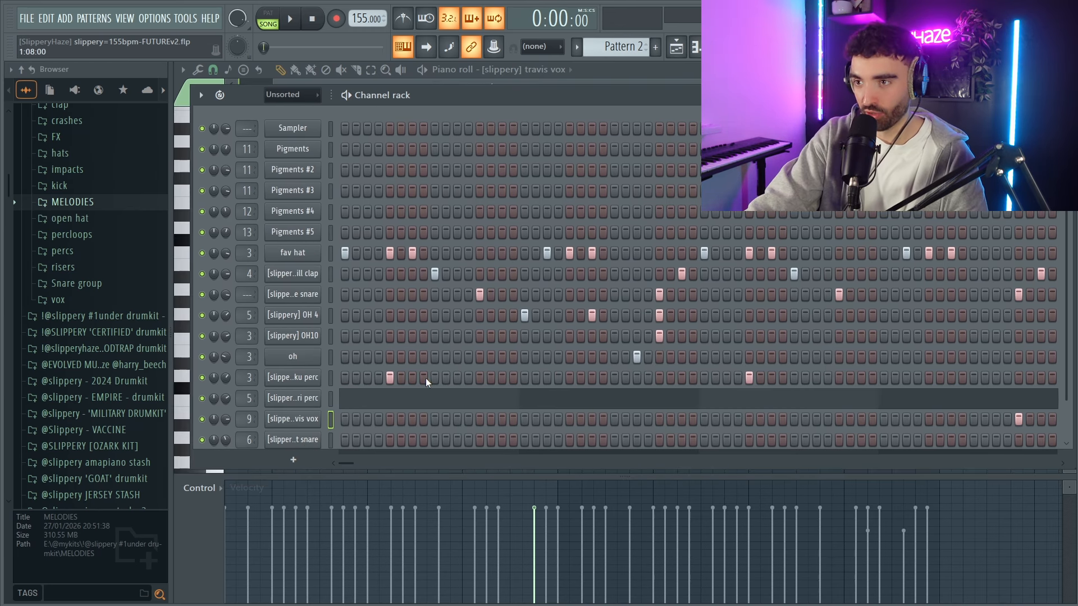
# Play back the loop and try cat snare hits on steps 2 to 4 and 10 to 12.
pyautogui.press('space')
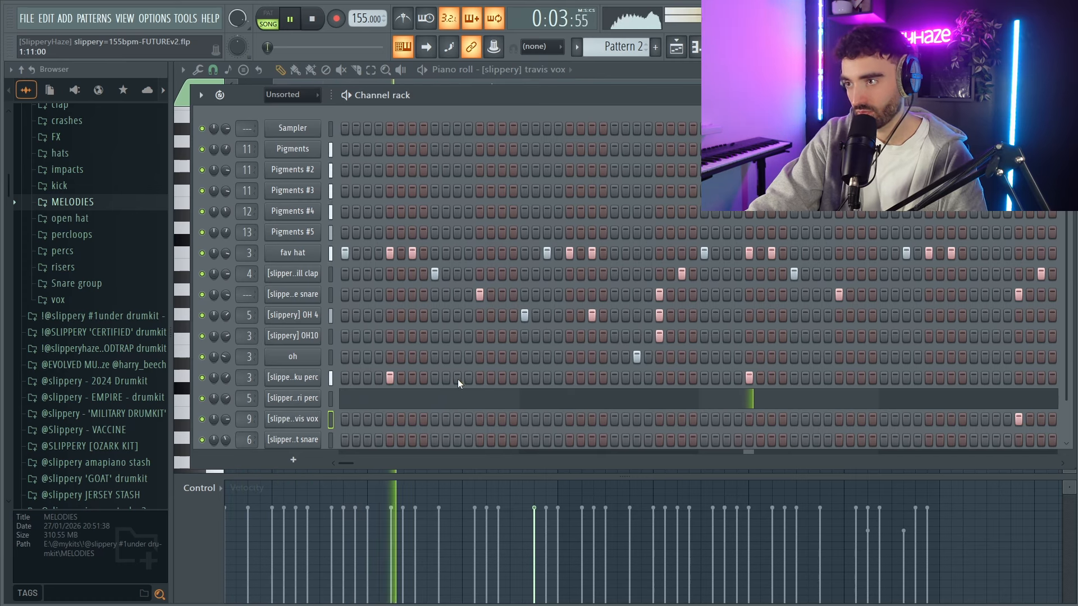
pyautogui.press('space')
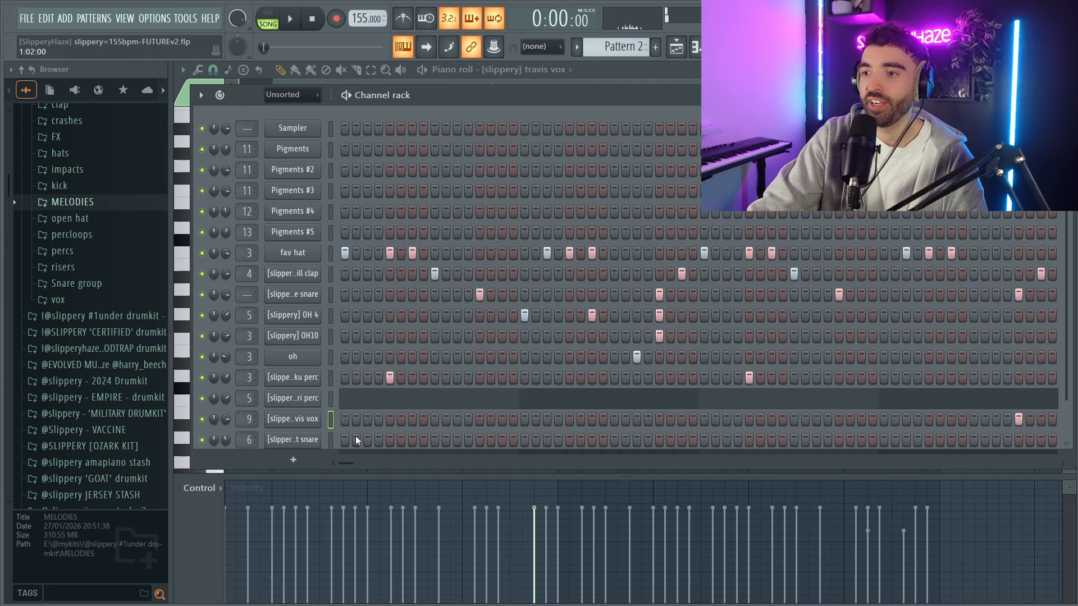
pyautogui.click(376, 441)
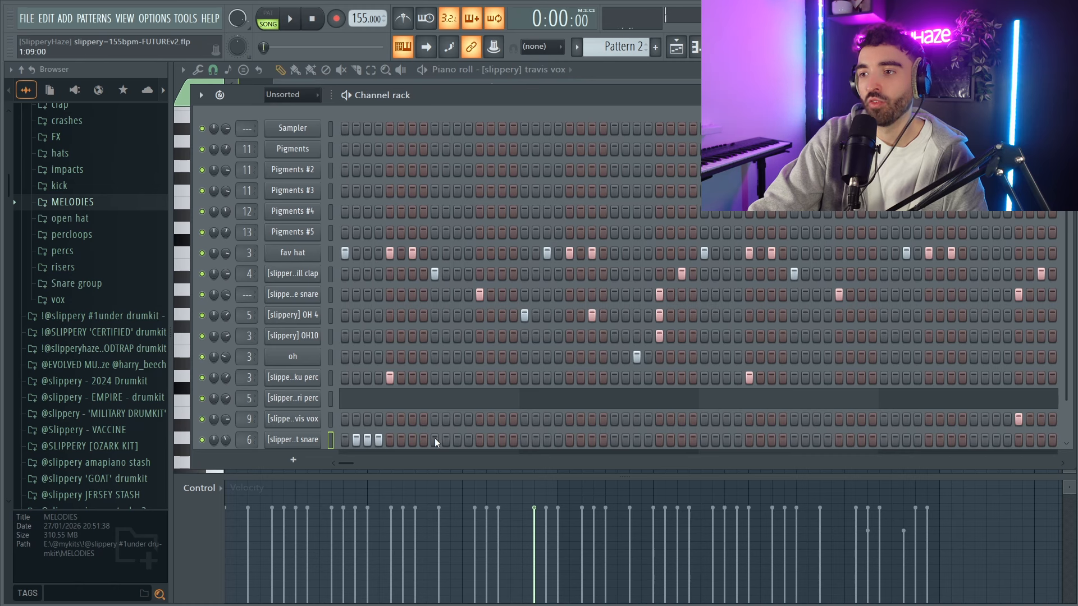
pyautogui.press('space')
pyautogui.moveTo(447, 440); pyautogui.dragTo(475, 439)
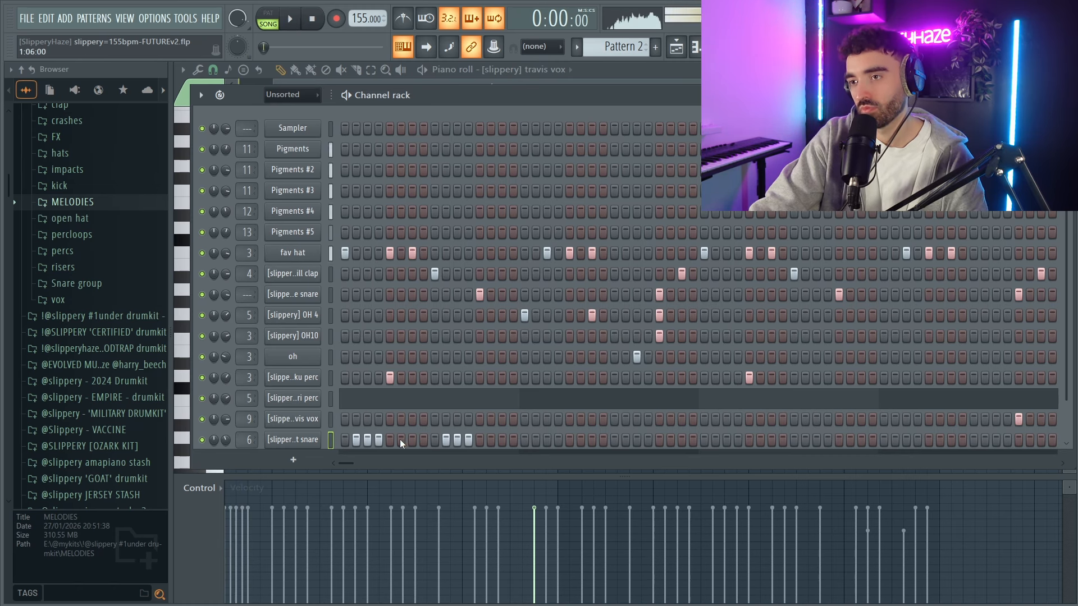
# Rework the cat snare hits to steps 3, 4 and 5, and set the channel volume to 73% during playback.
pyautogui.click(424, 440)
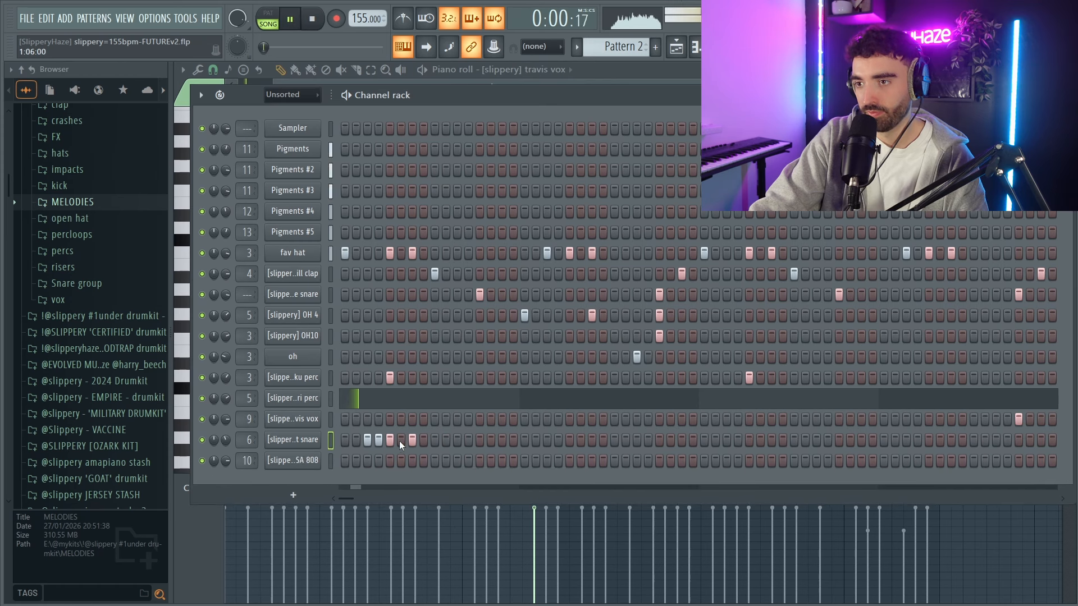
pyautogui.click(412, 440)
pyautogui.click(413, 439)
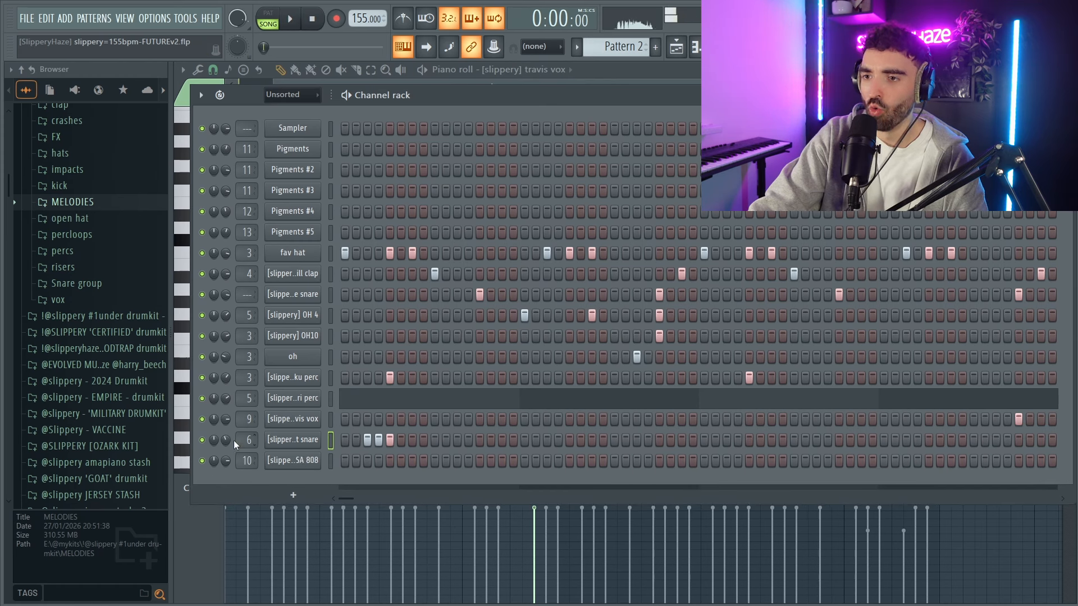
pyautogui.press('space')
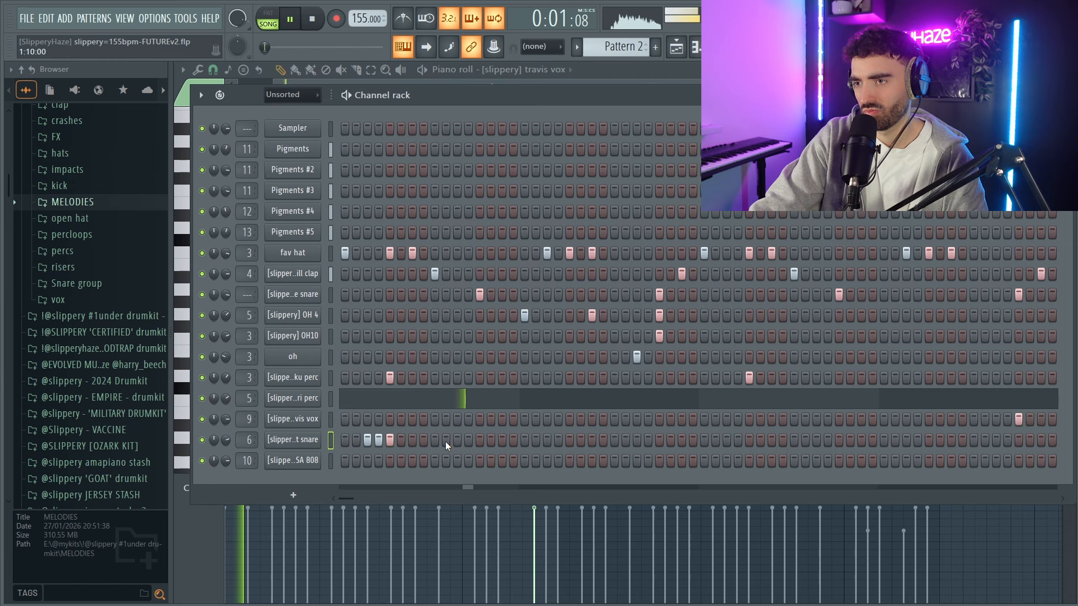
pyautogui.press('space')
pyautogui.press('space')
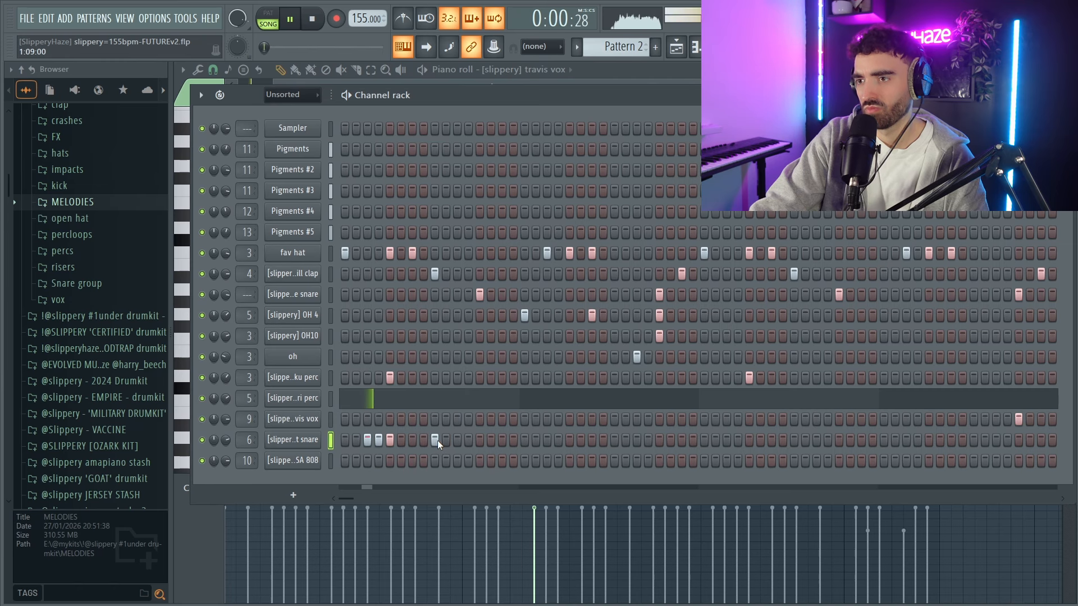
# Add a cat snare hit on step 7, leaving step 9 empty, and check it by playback.
pyautogui.press('space')
pyautogui.click(413, 440)
pyautogui.press('space')
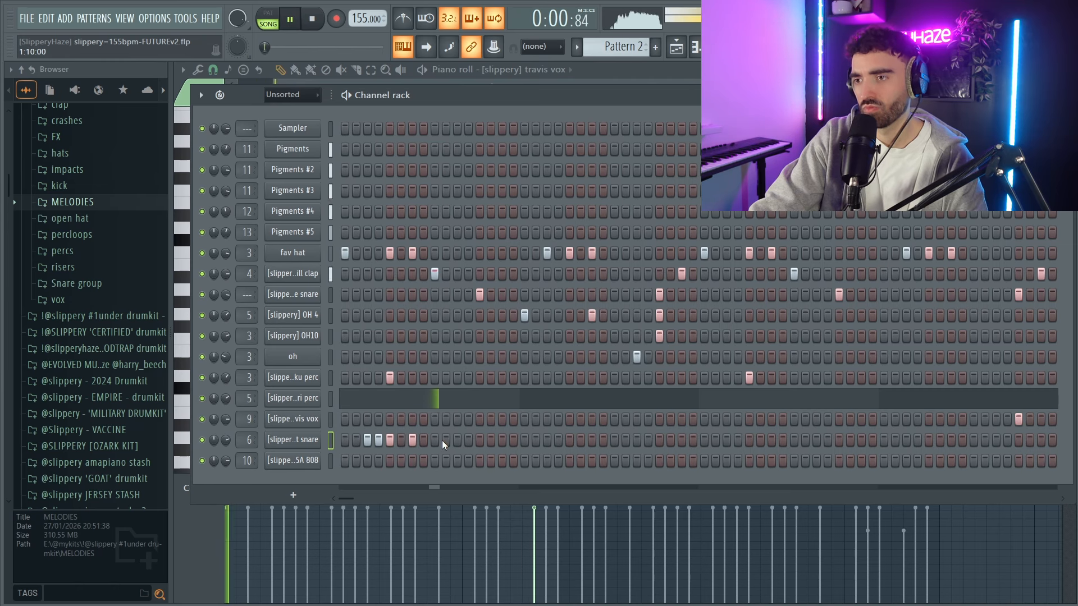
pyautogui.press('space')
pyautogui.press('space')
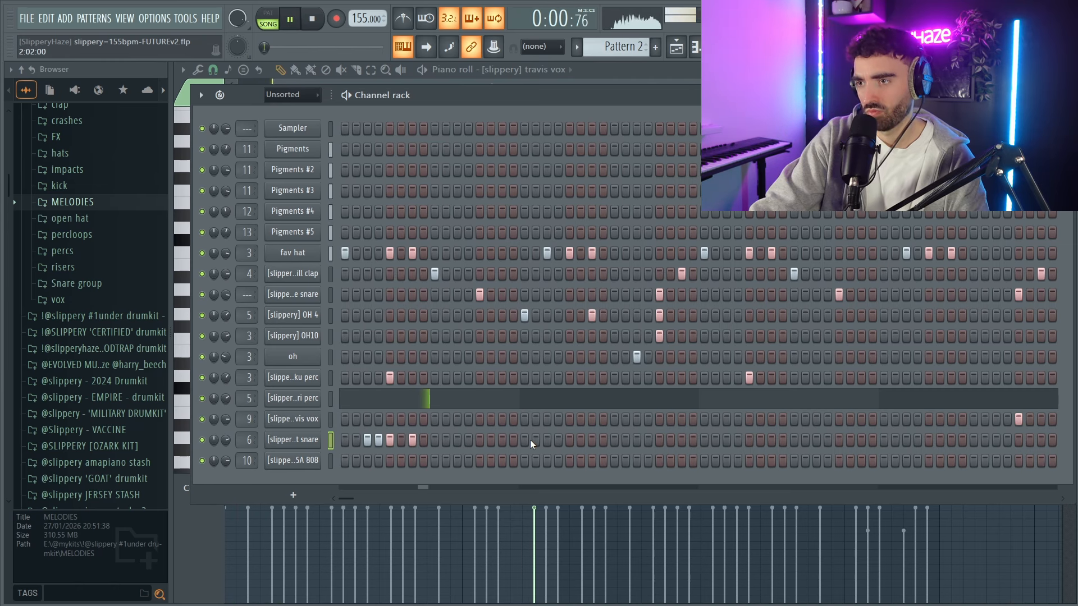
# Add cat snare hits on steps 19, 20, 21 and 23, and play back the pattern.
pyautogui.moveTo(544, 440); pyautogui.dragTo(570, 444)
pyautogui.click(600, 441)
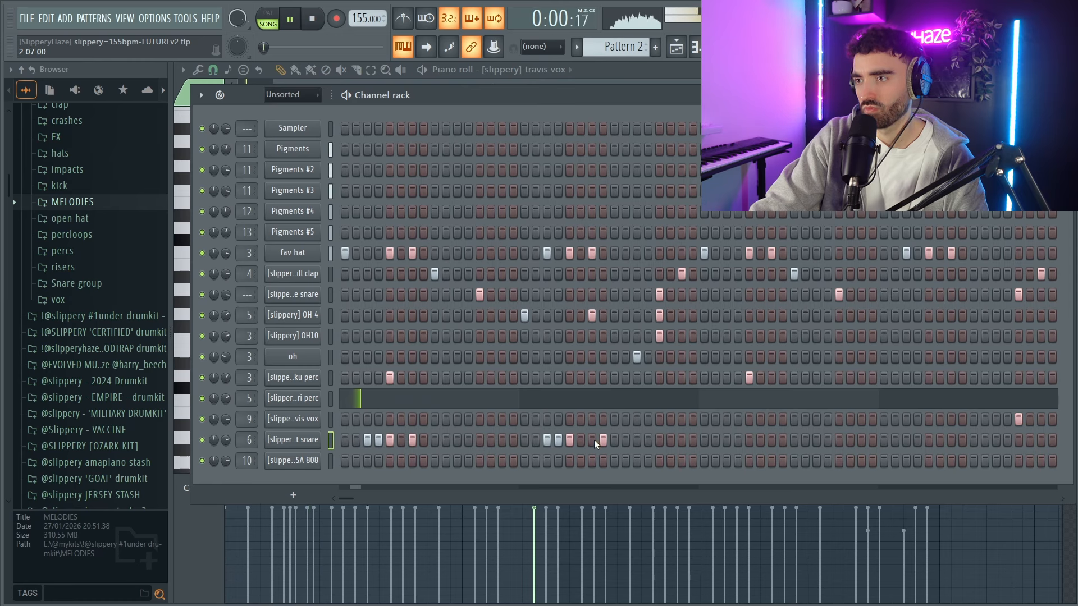
pyautogui.click(593, 440)
pyautogui.rightClick(603, 440)
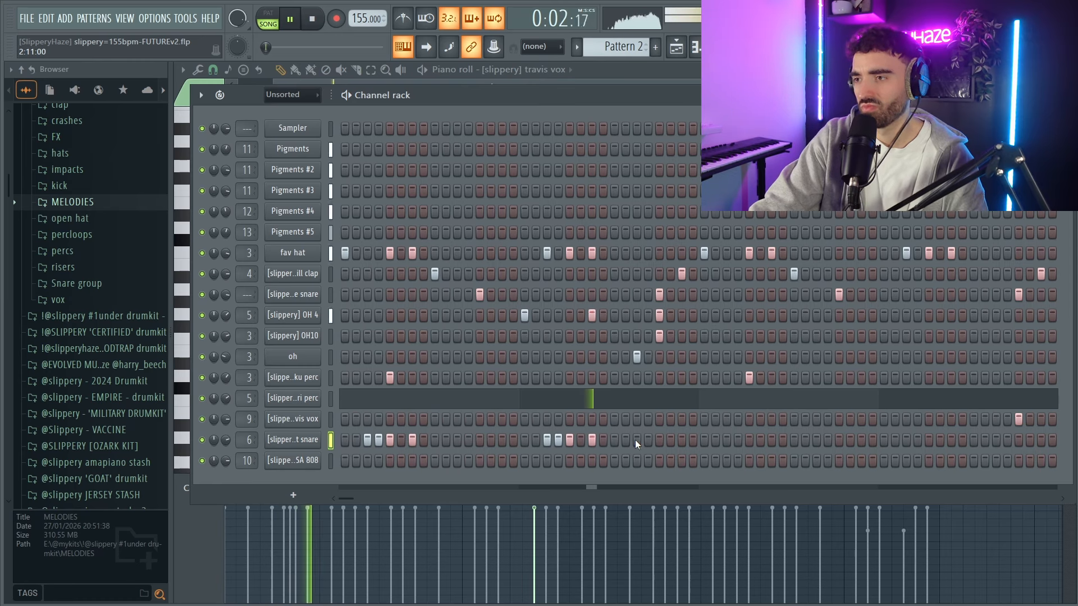
pyautogui.press('space')
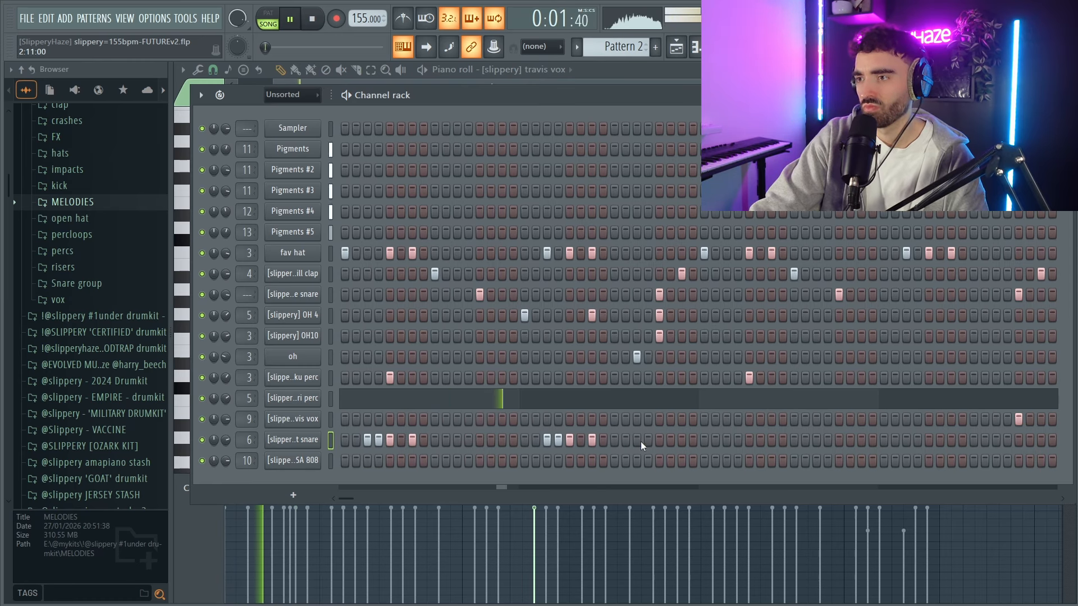
pyautogui.press('space')
# Duplicate the first bar of the cat snare pattern in the piano roll until it fills four bars.
pyautogui.press('F7')
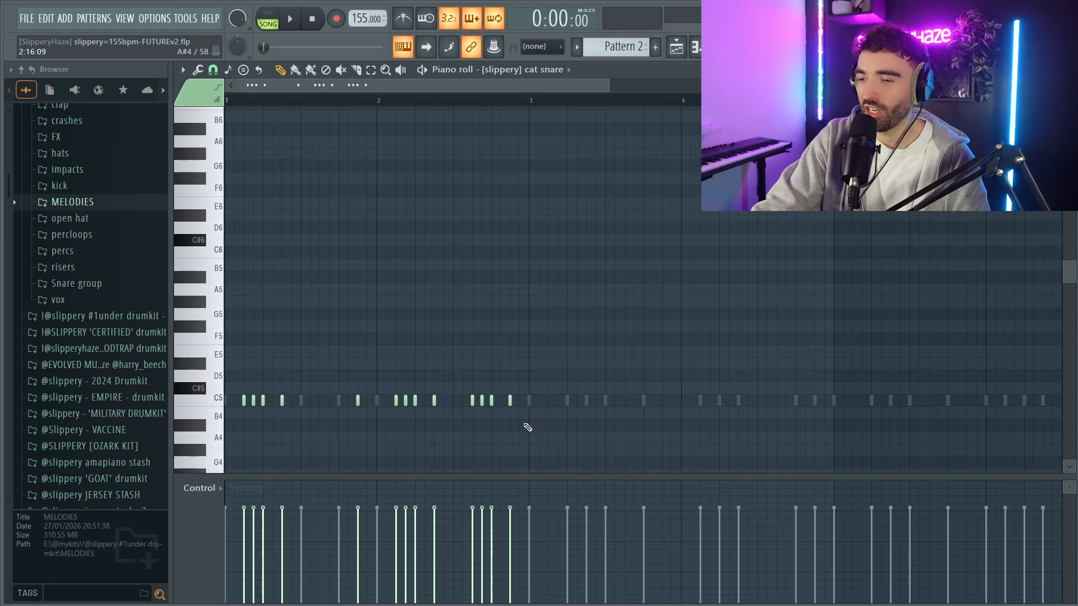
pyautogui.scroll(-3, 463, 403)
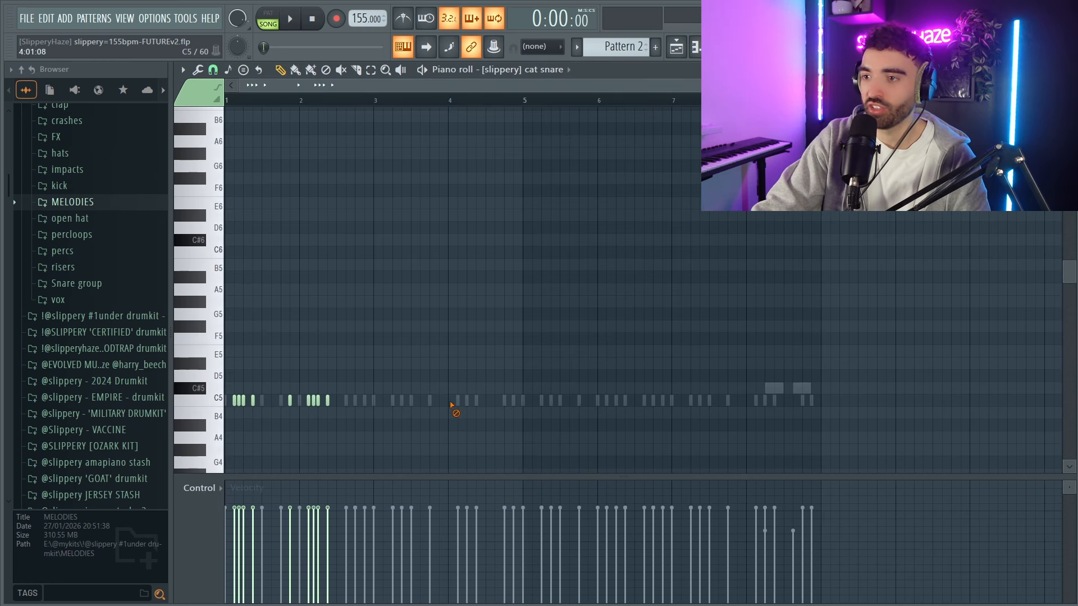
pyautogui.hotkey('ctrl', 'a')
pyautogui.moveTo(592, 99); pyautogui.dragTo(359, 126)
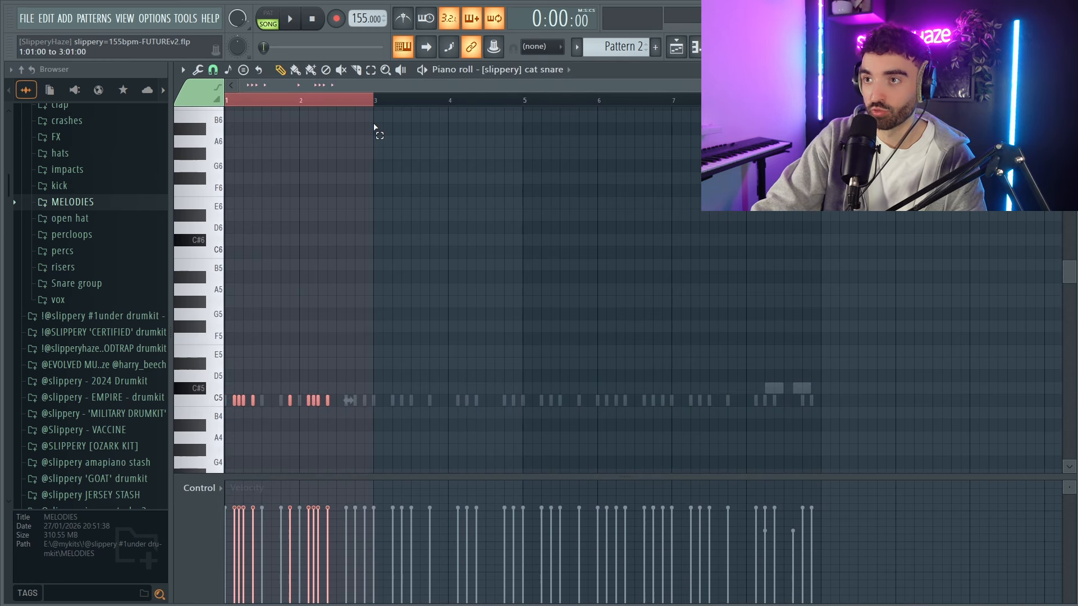
pyautogui.scroll(3, 200, 238)
pyautogui.moveTo(363, 428); pyautogui.dragTo(223, 387)
pyautogui.hotkey('ctrl', 'b')
pyautogui.hotkey('ctrl', 'b')
pyautogui.hotkey('ctrl', 'b')
pyautogui.hotkey('ctrl', 'a')
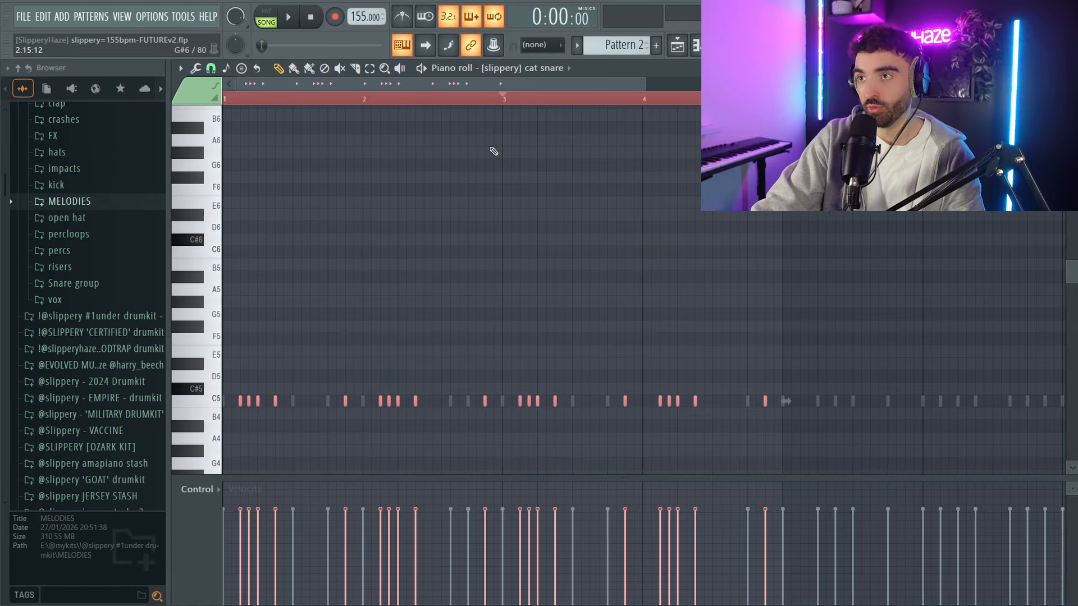
# Duplicate the four-bar cat snare pattern to fill eight bars, deselect the notes and play it back.
pyautogui.scroll(-1, 493, 151)
pyautogui.moveTo(619, 102); pyautogui.dragTo(626, 104)
pyautogui.hotkey('ctrl', 'b')
pyautogui.hotkey('ctrl', 'a')
pyautogui.scroll(-1, 567, 208)
pyautogui.hotkey('ctrl', 'd')
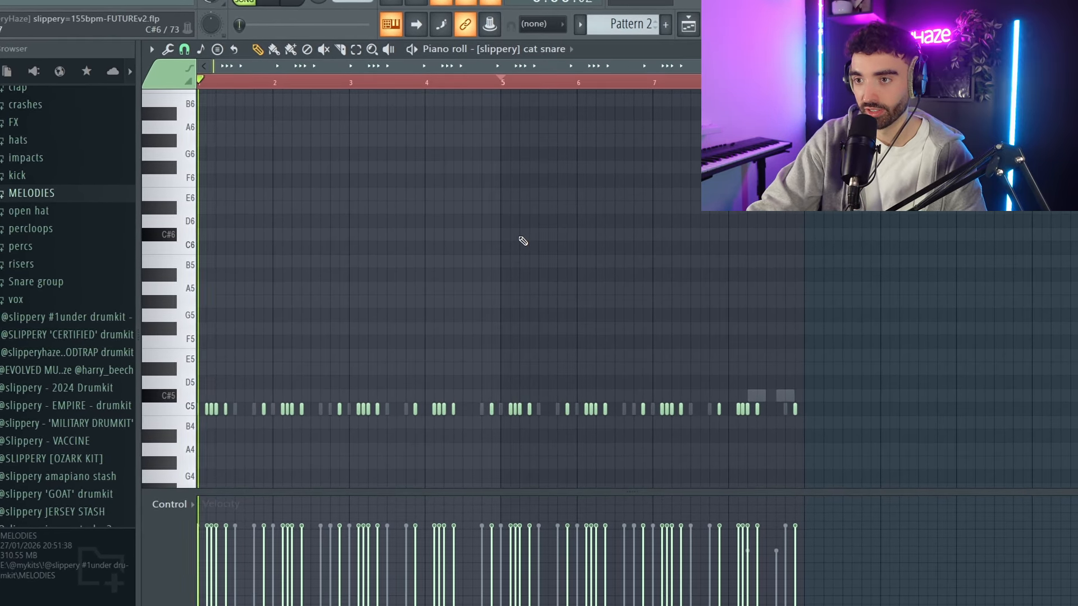
pyautogui.press('space')
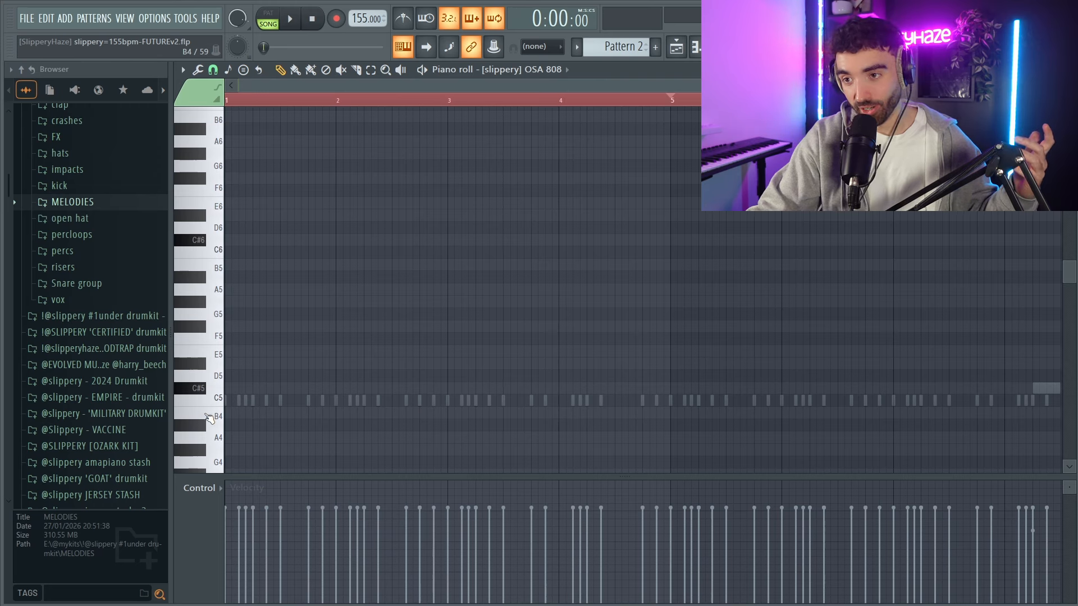
# Open the drum kit's 808s folder and look through its samples.
pyautogui.scroll(4, 91, 252)
pyautogui.click(94, 248)
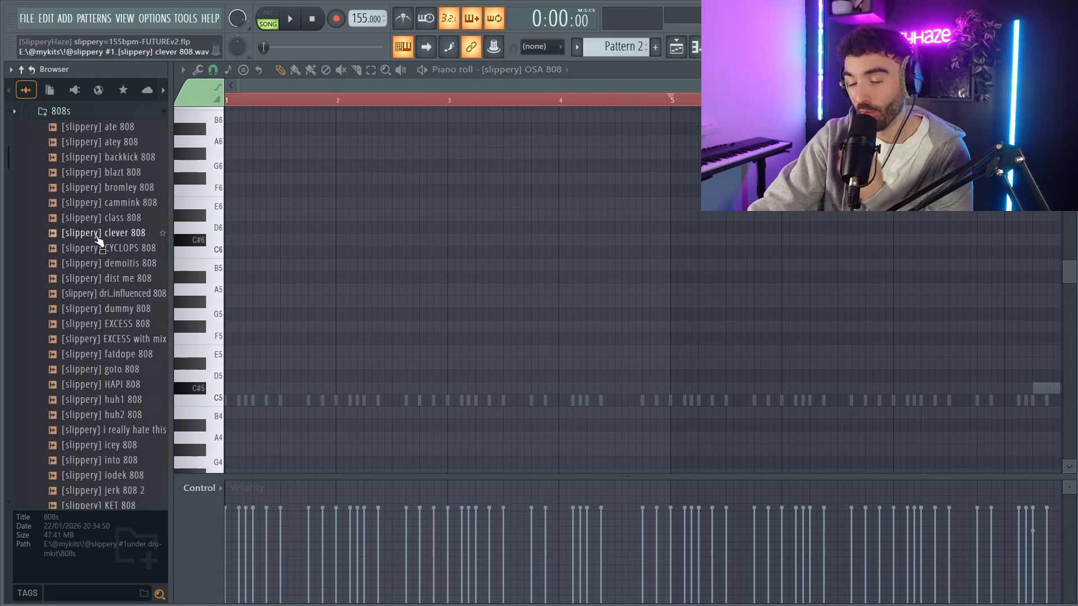
pyautogui.scroll(-10, 101, 247)
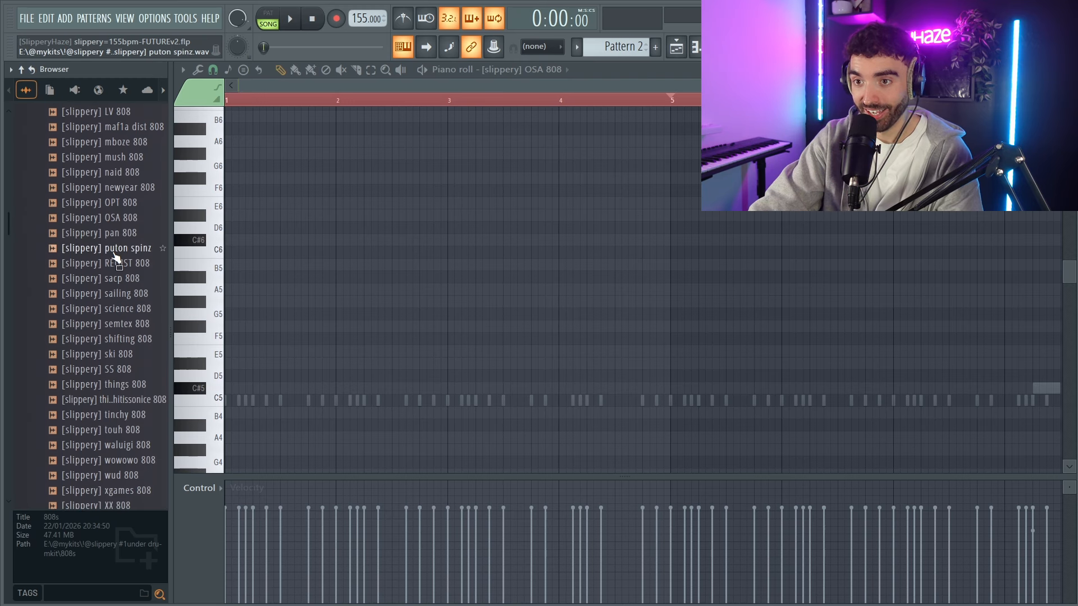
# Build an OSA 808 line on C#5 across bars 1 to 4, starting with three notes and duplicating them at bar 3.
pyautogui.moveTo(331, 392); pyautogui.dragTo(512, 392)
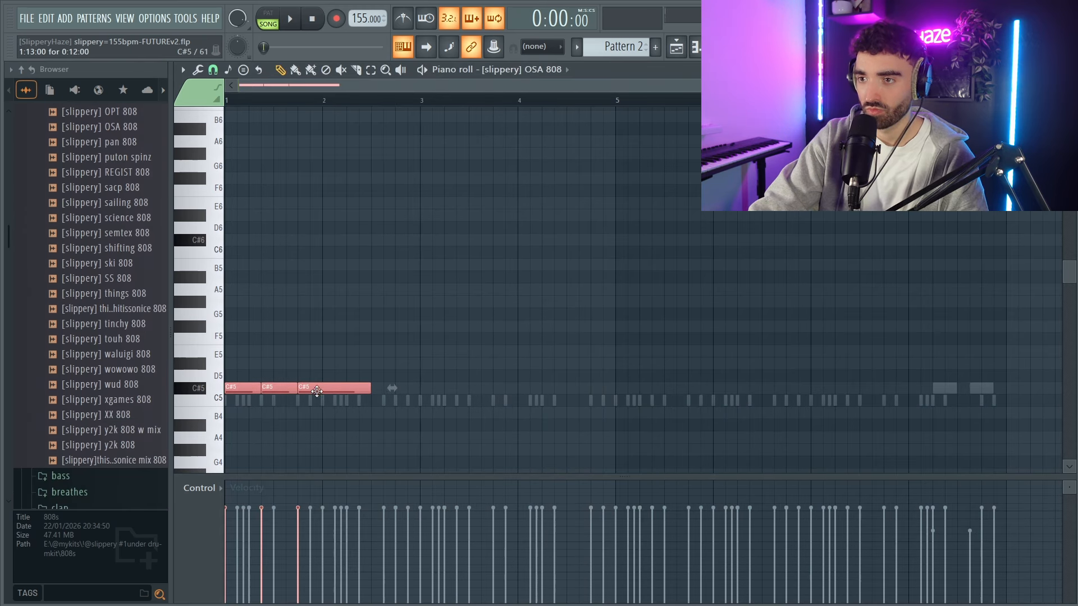
pyautogui.press('space')
pyautogui.keyDown('ctrl'); pyautogui.click(563, 359); pyautogui.keyUp('ctrl')
pyautogui.hotkey('ctrl', 'a')
pyautogui.hotkey('ctrl', 'd')
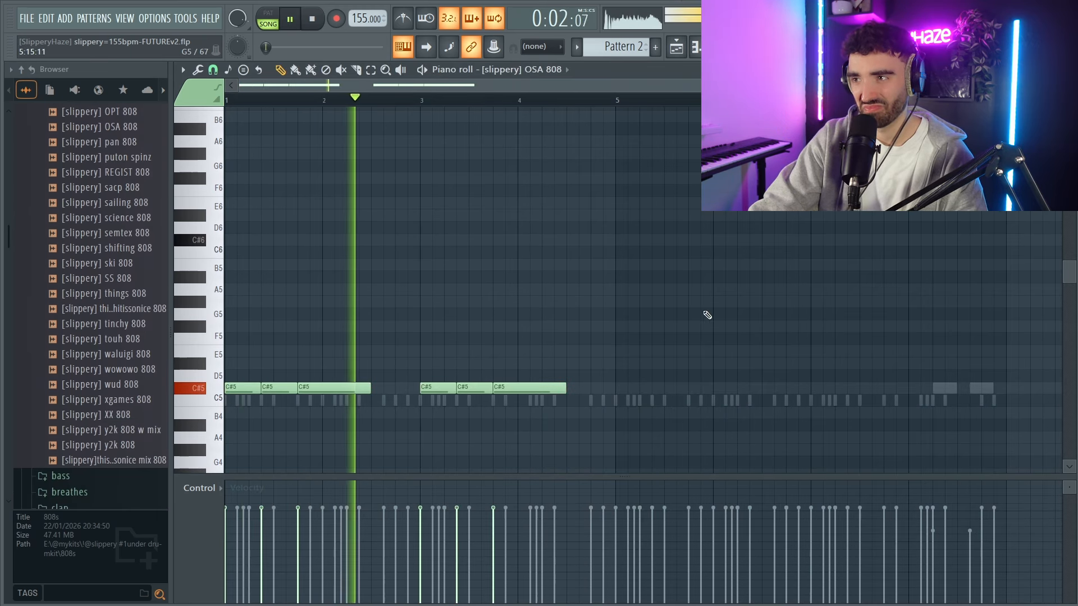
pyautogui.hotkey('ctrl', 'a')
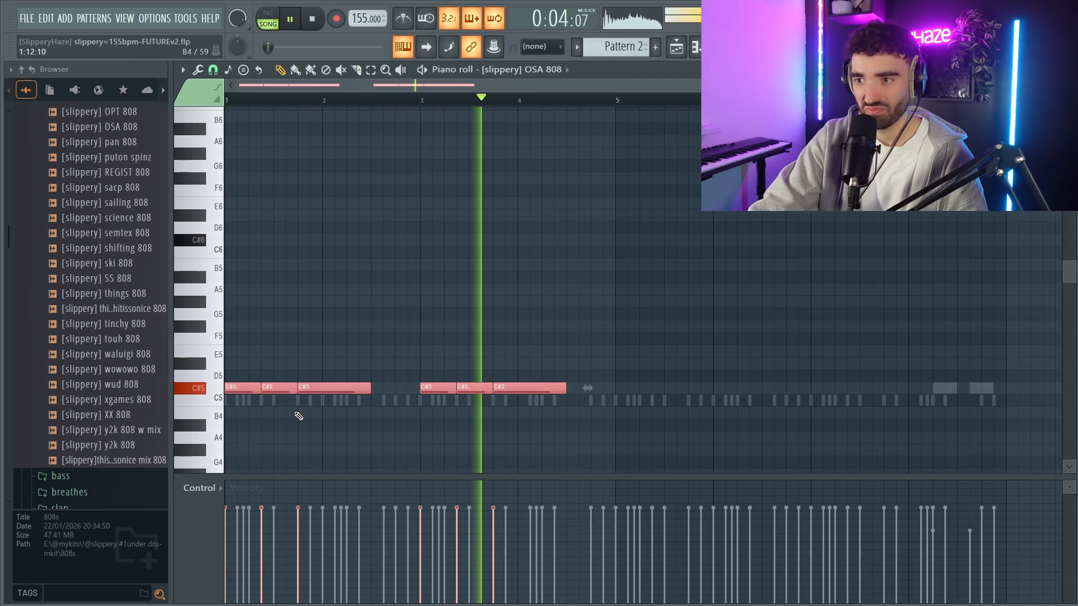
pyautogui.hotkey('ctrl', 'b')
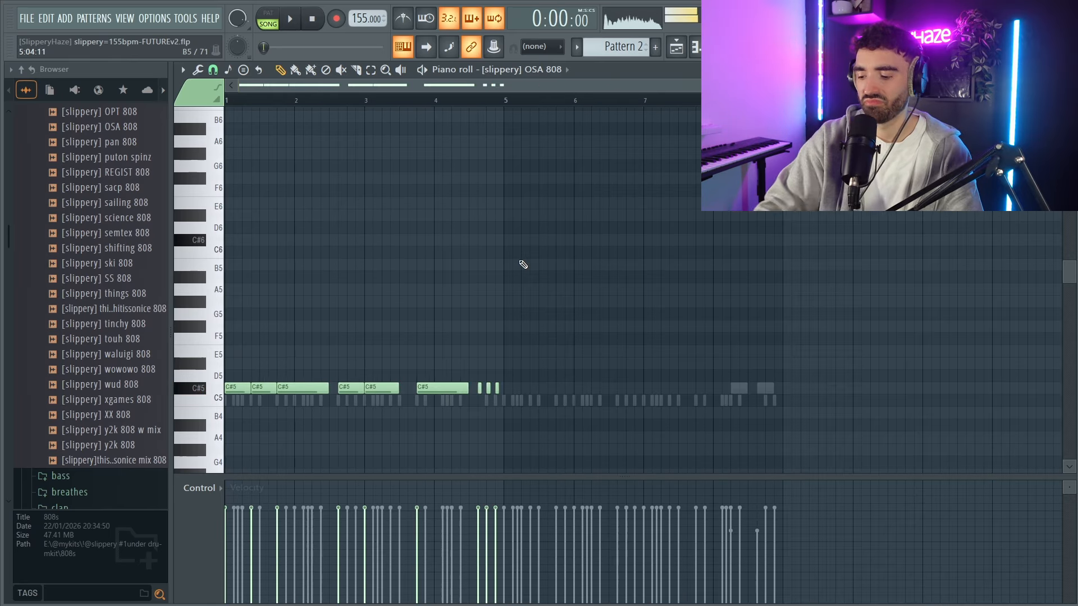
# Try the 808 line an octave higher on C#6 during playback, and return it to C#5.
pyautogui.hotkey('ctrl', 'Up')
pyautogui.press('space')
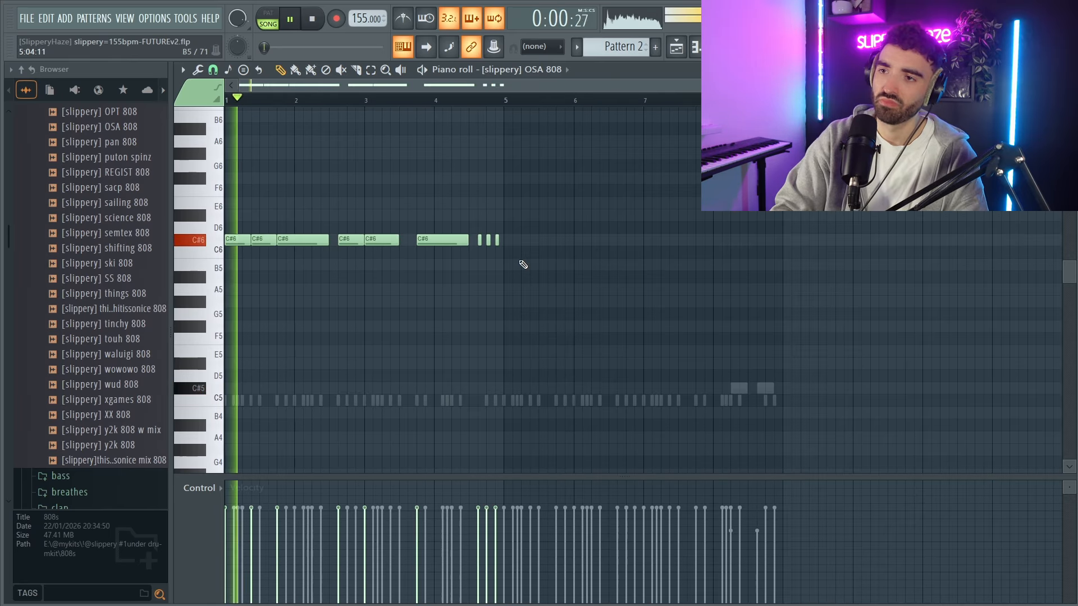
pyautogui.press('space')
pyautogui.hotkey('ctrl', 'Down')
pyautogui.press('space')
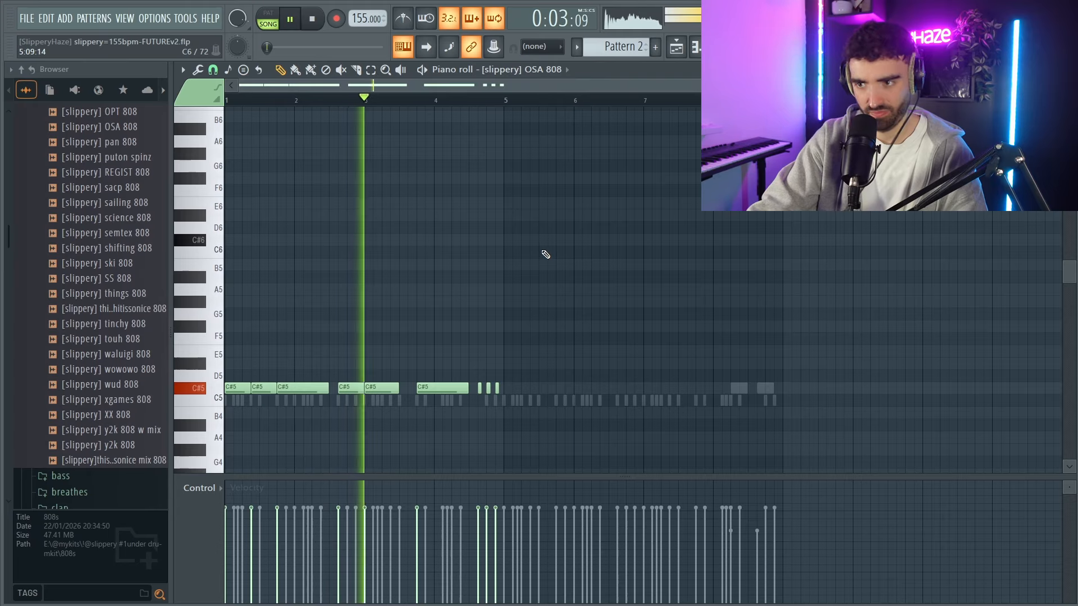
# Duplicate the four-bar 808 line to fill eight bars, shift the copy to start at bar 5, deselect it and play it back.
pyautogui.hotkey('ctrl', 'b')
pyautogui.scroll(2, 505, 387)
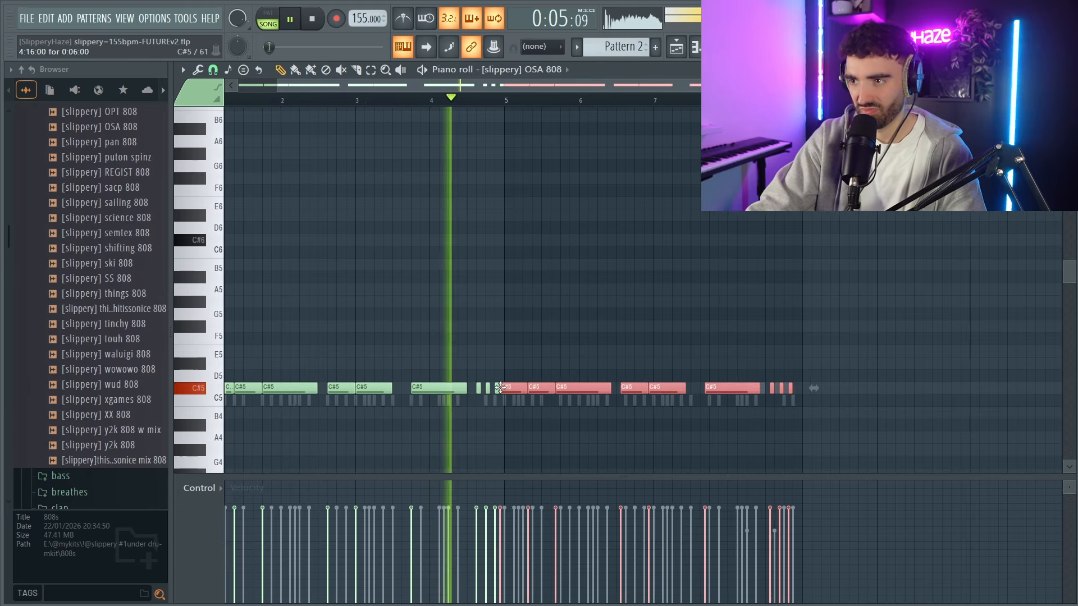
pyautogui.moveTo(507, 388); pyautogui.dragTo(514, 388)
pyautogui.scroll(-2, 550, 348)
pyautogui.rightClick(563, 333)
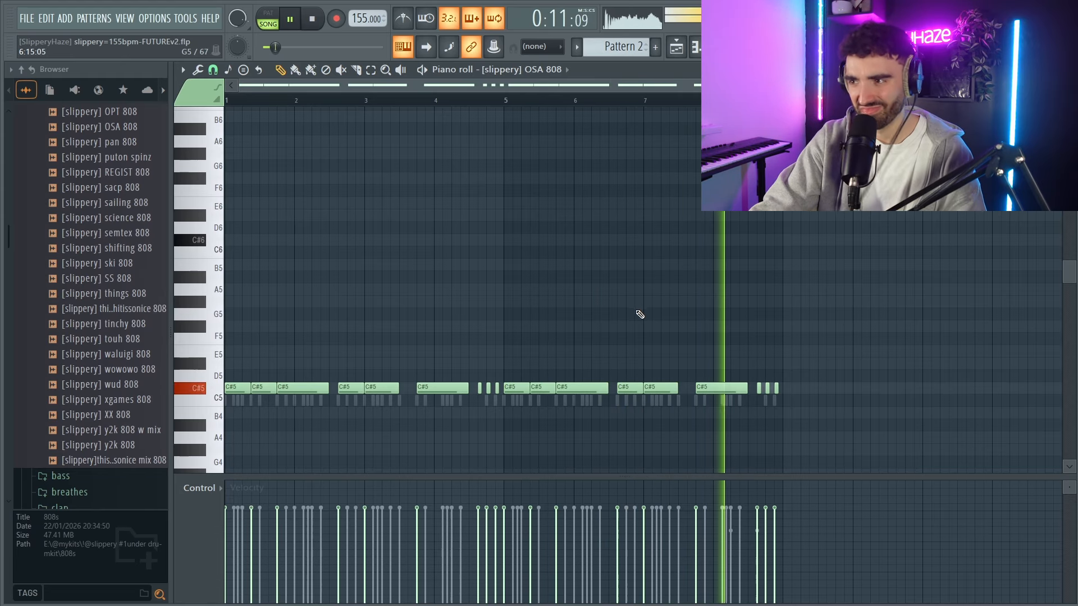
pyautogui.press('space')
# Place siren FX at bar 1 on playlist Track 4, BELL late in bar 4 on Track 5 and the sigh sample at bar 5 on Track 6.
pyautogui.press('F5')
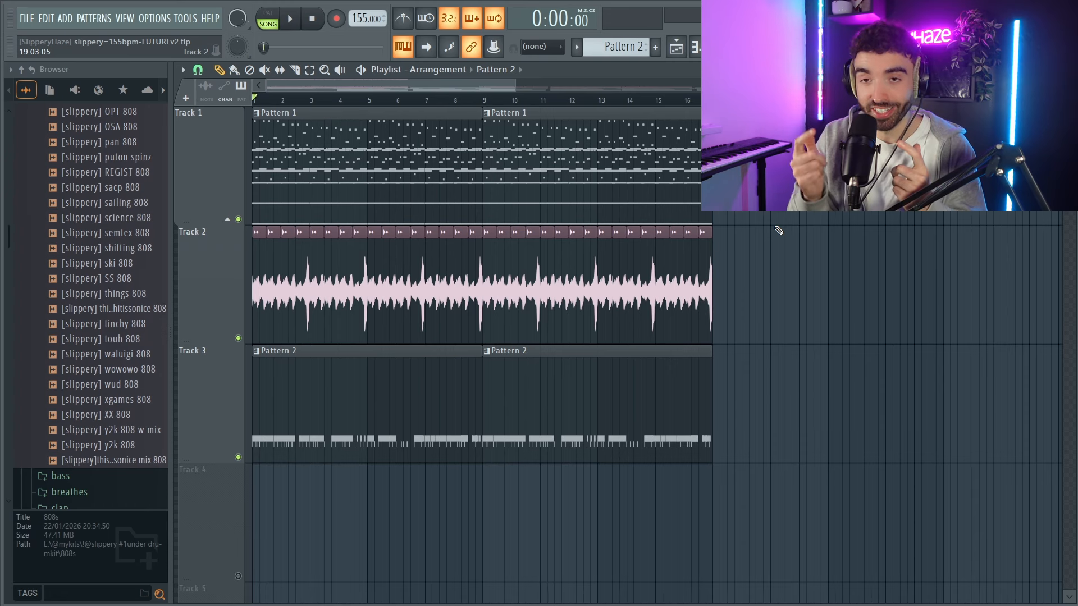
pyautogui.scroll(-1, 281, 494)
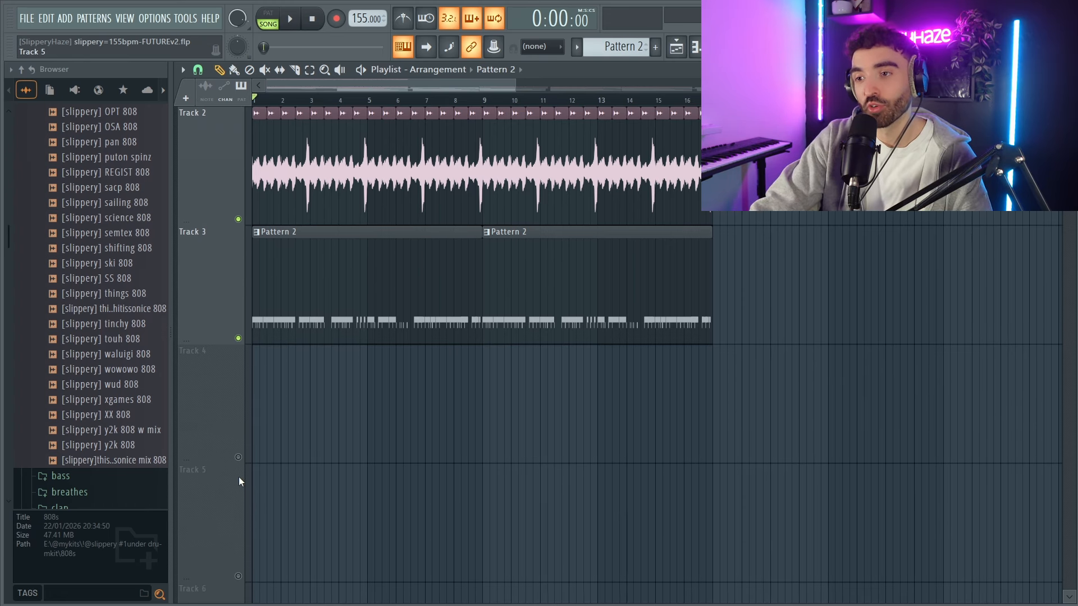
pyautogui.scroll(2, 254, 437)
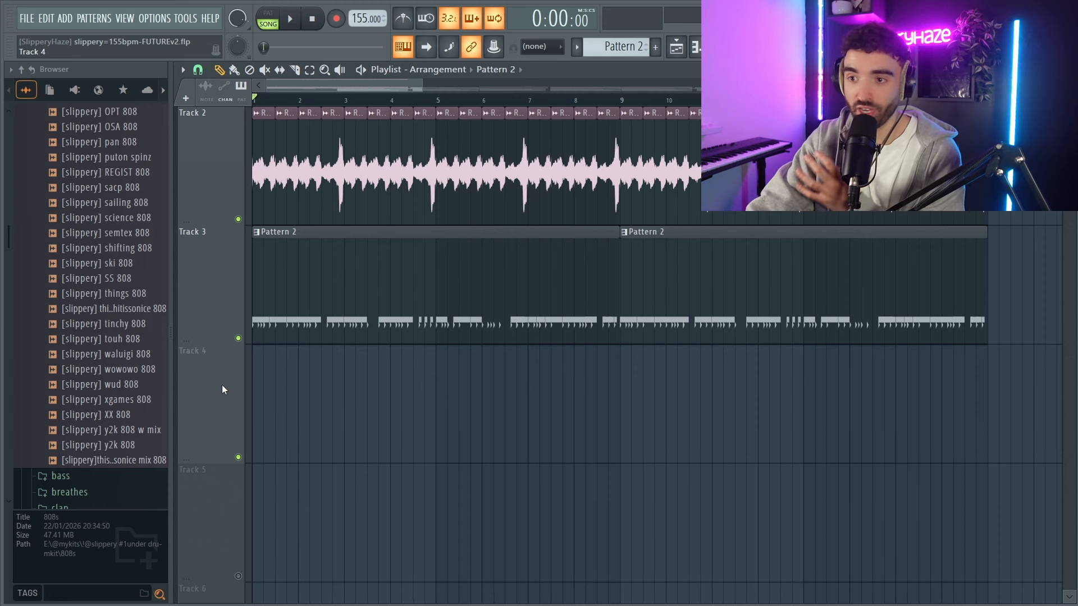
pyautogui.scroll(-5, 124, 382)
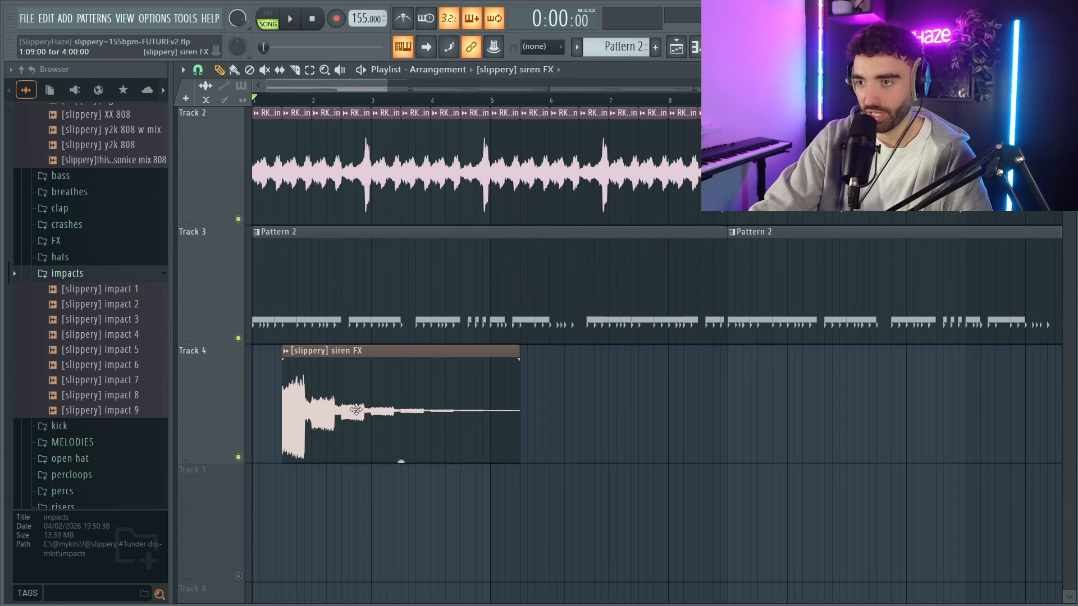
pyautogui.moveTo(361, 409); pyautogui.dragTo(250, 403)
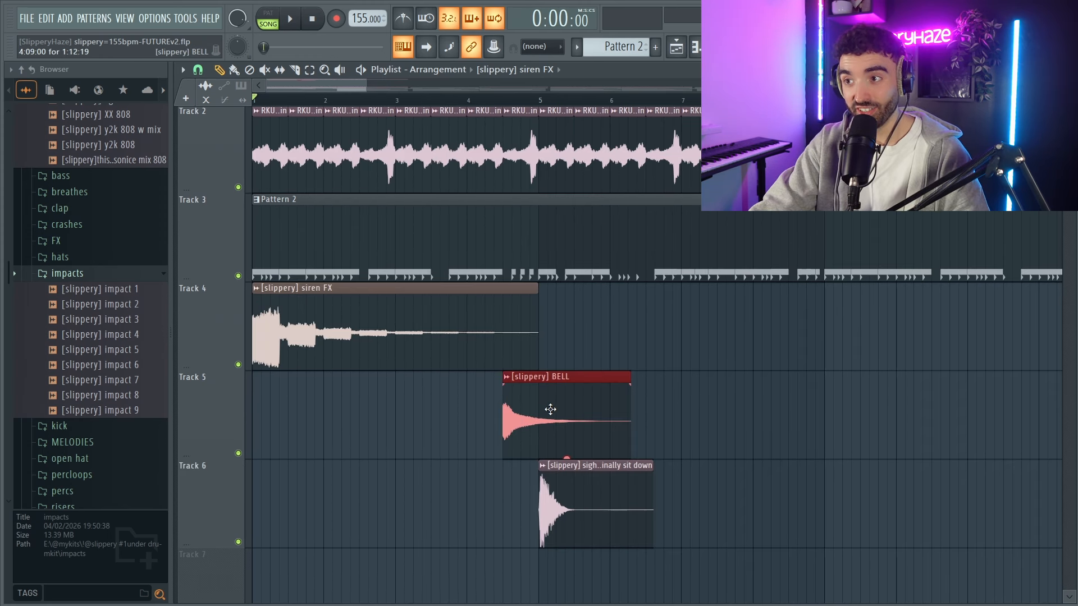
pyautogui.moveTo(687, 513); pyautogui.dragTo(562, 503)
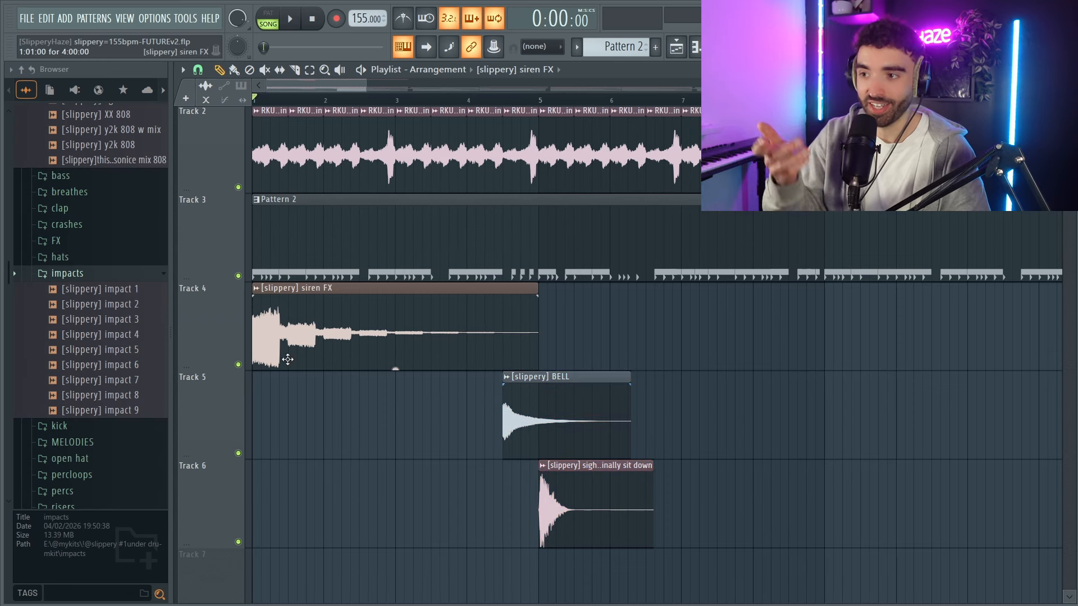
pyautogui.press('space')
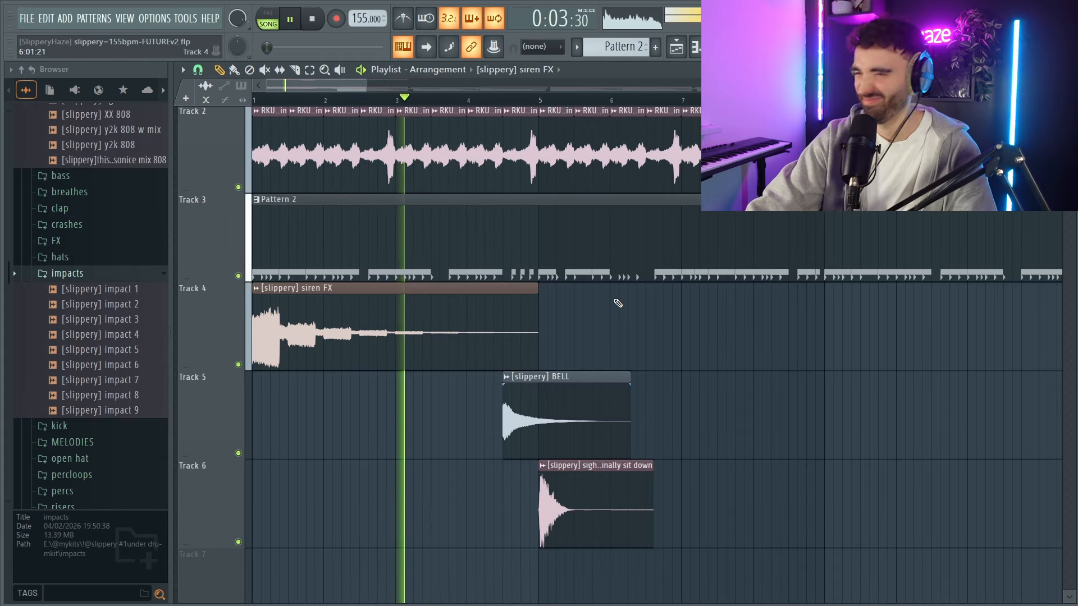
# Copy the siren FX, BELL and sigh clips eight bars later so the set repeats from bar 9.
pyautogui.scroll(-1, 642, 348)
pyautogui.moveTo(664, 541); pyautogui.dragTo(348, 286)
pyautogui.moveTo(301, 349); pyautogui.dragTo(790, 335)
pyautogui.click(774, 432)
pyautogui.scroll(-2, 758, 433)
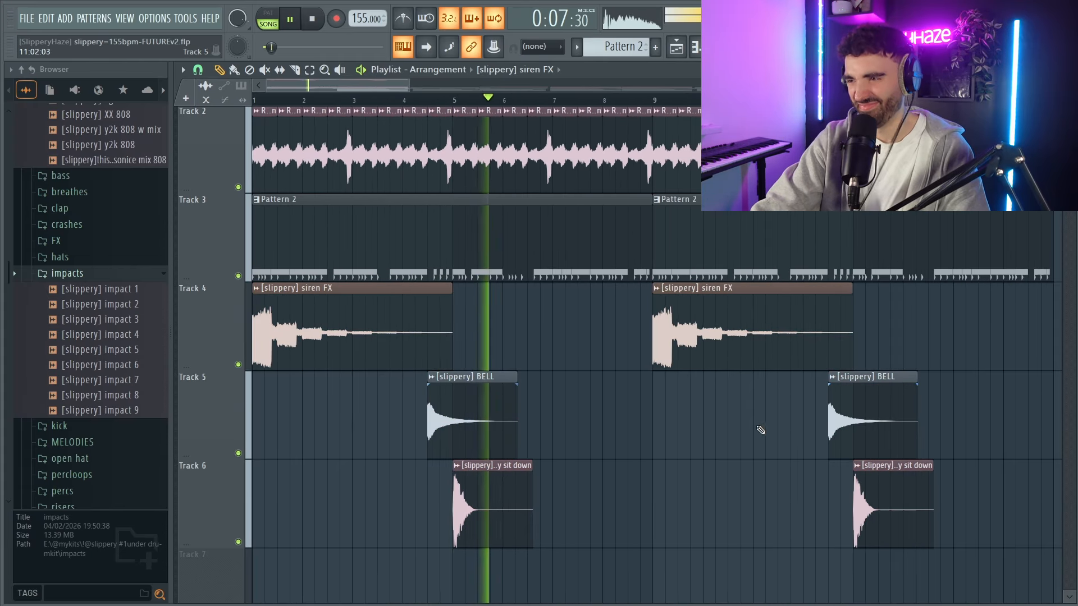
# Play back the intro from bar 4 to check the merged OSA 808, Pigments layers and FX clips together.
pyautogui.scroll(-2, 682, 436)
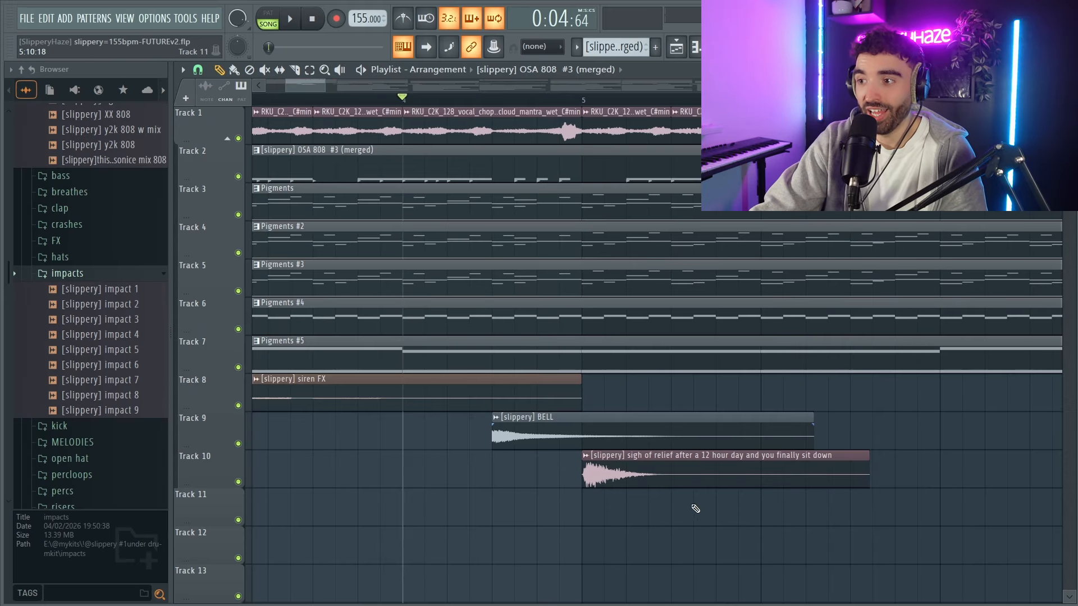
pyautogui.click(613, 472)
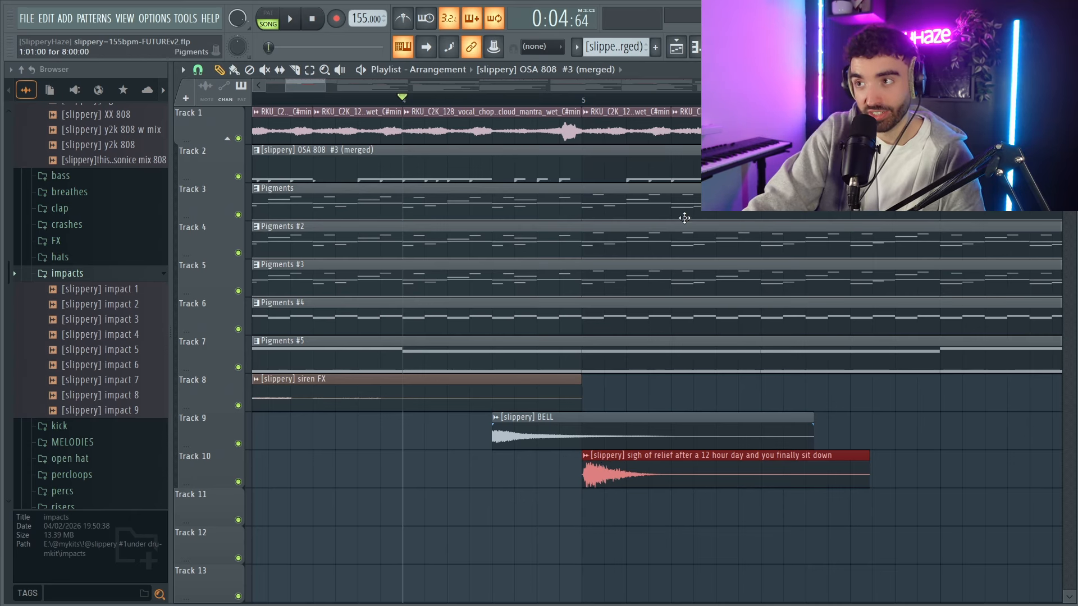
pyautogui.press('space')
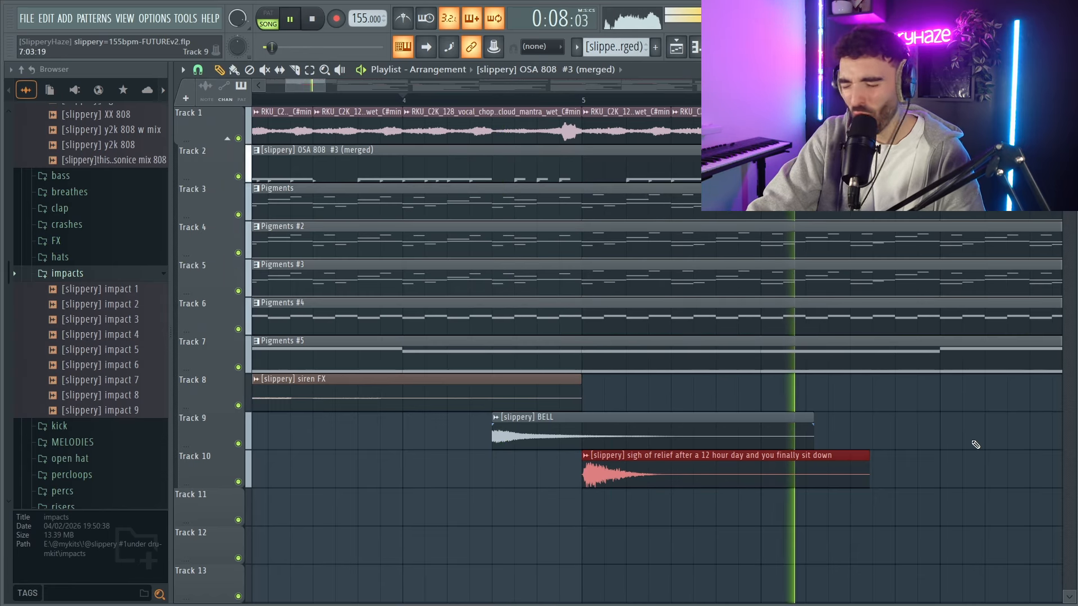
pyautogui.press('space')
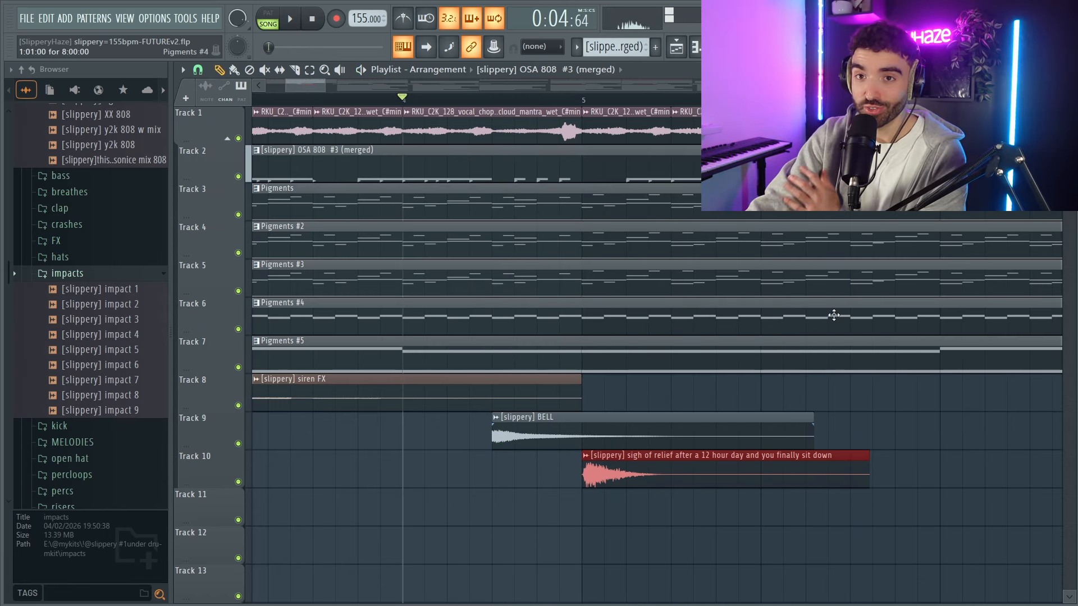
pyautogui.press('space')
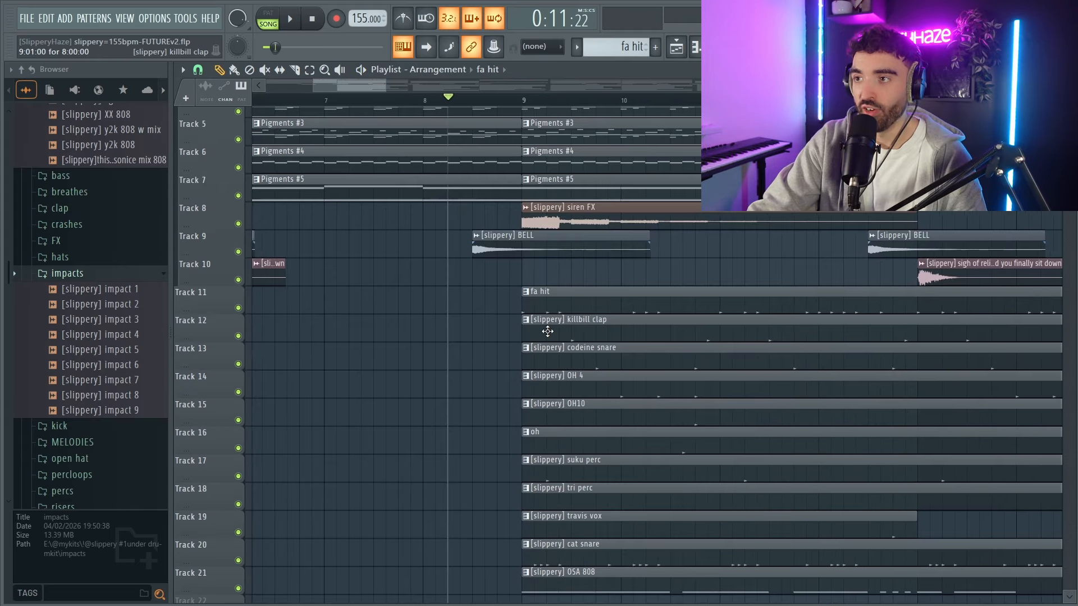
# Cut the first beat of bar 9 from the drum and 808 clips on Tracks 11 to 21.
pyautogui.moveTo(563, 564); pyautogui.dragTo(554, 274)
pyautogui.scroll(2, 522, 275)
pyautogui.click(538, 277)
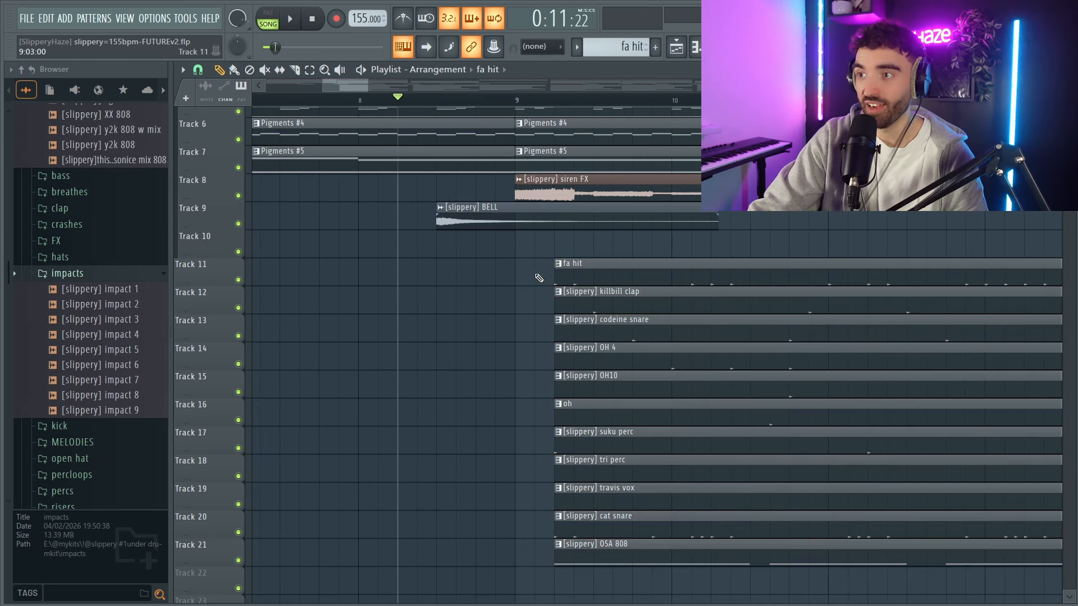
# Play back the drop at bar 9 and look over the clip layout of the full arrangement.
pyautogui.press('space')
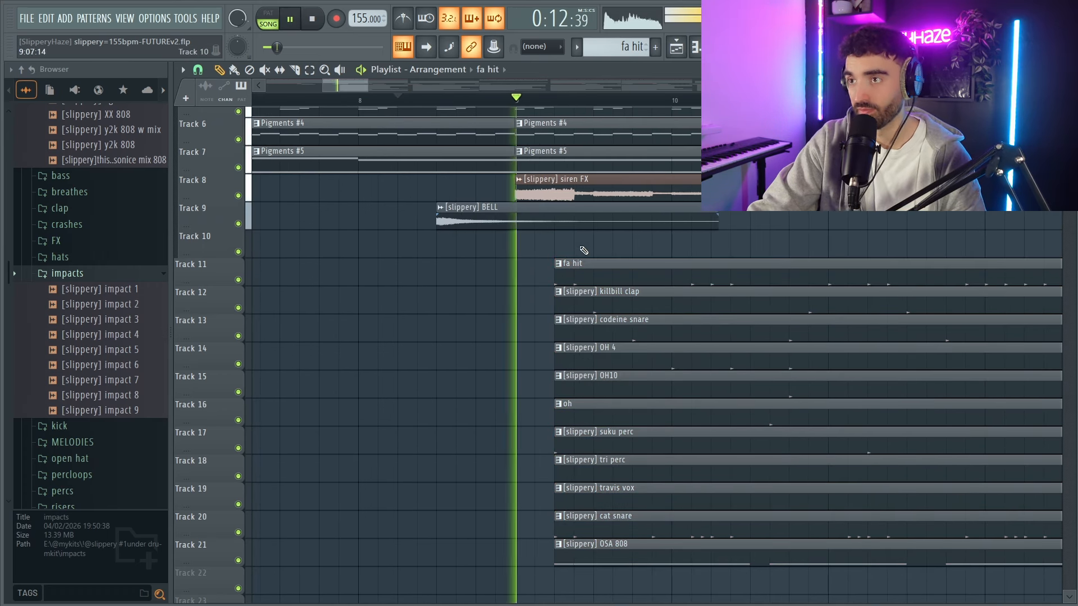
pyautogui.scroll(-5, 645, 253)
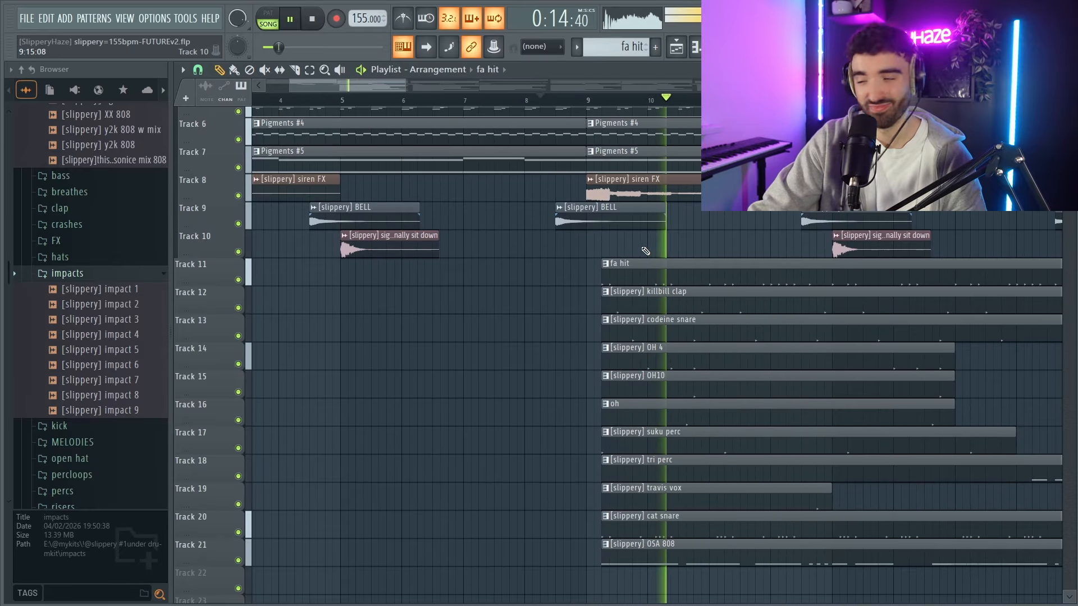
pyautogui.scroll(-4, 668, 249)
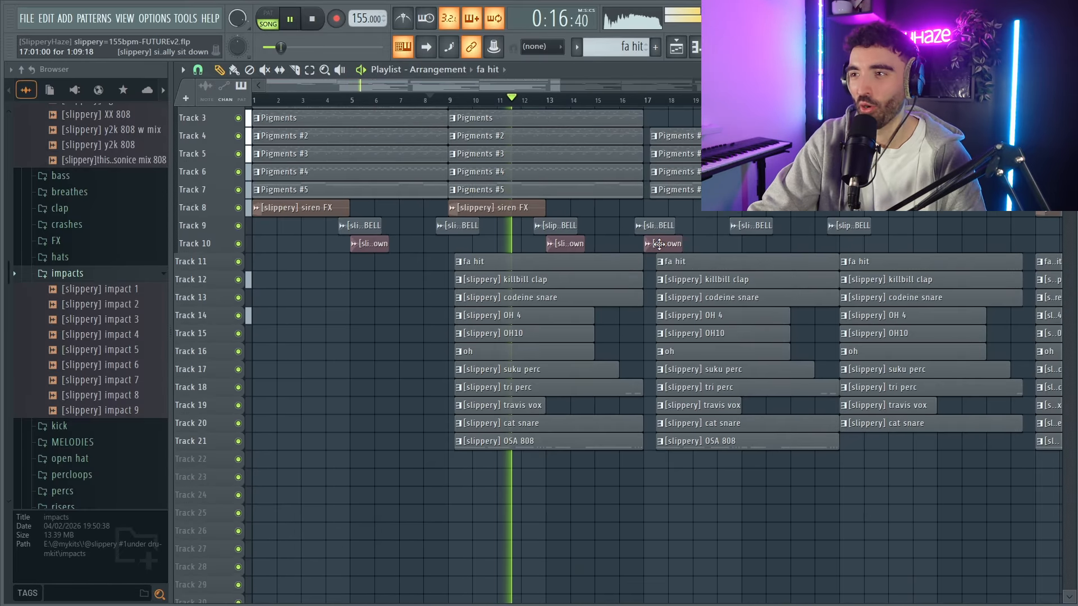
pyautogui.scroll(5, 617, 255)
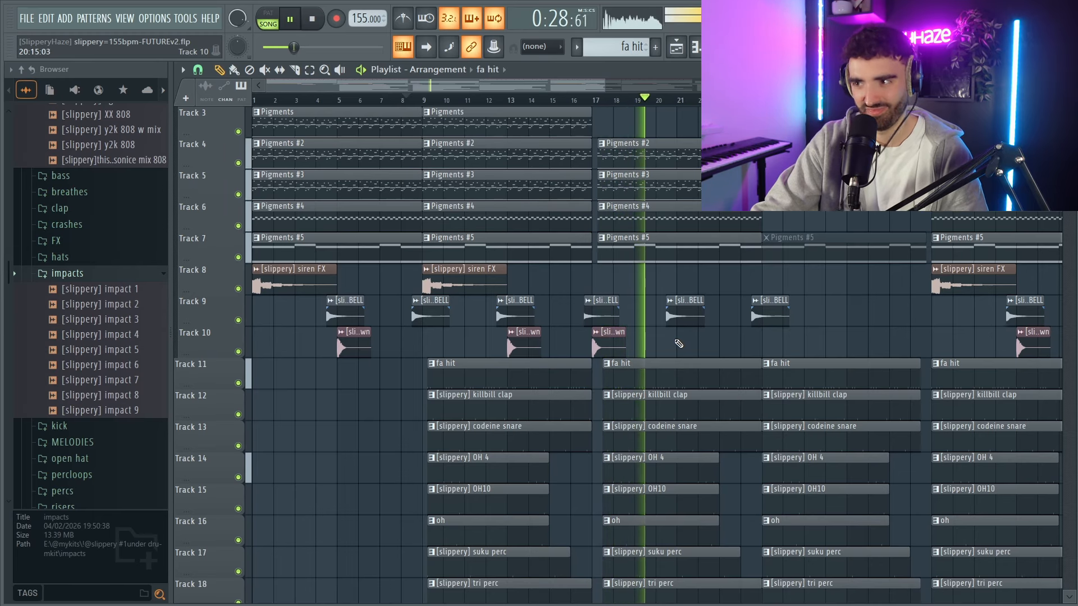
pyautogui.scroll(-3, 679, 342)
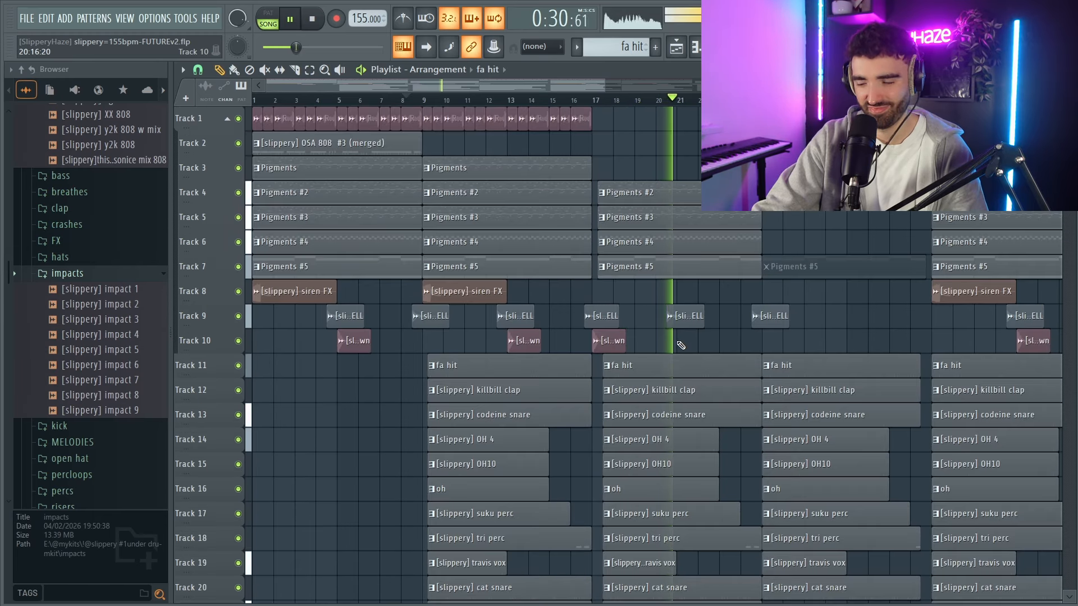